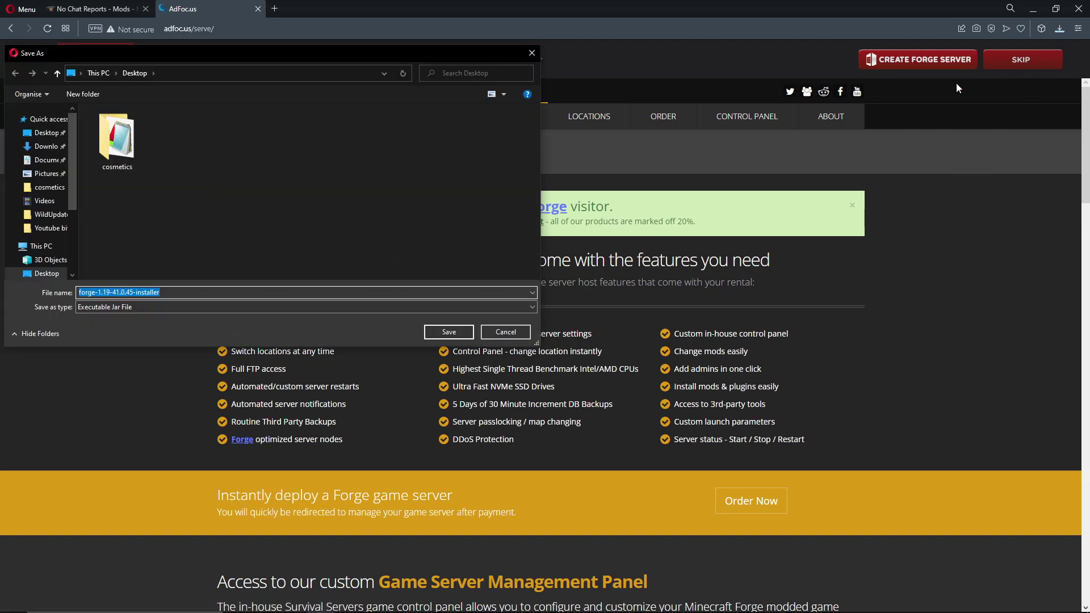
# - Save the Forge installer to the Desktop as forge-1.19-41.0.45-installer
pyautogui.moveTo(64, 59); pyautogui.dragTo(389, 145)
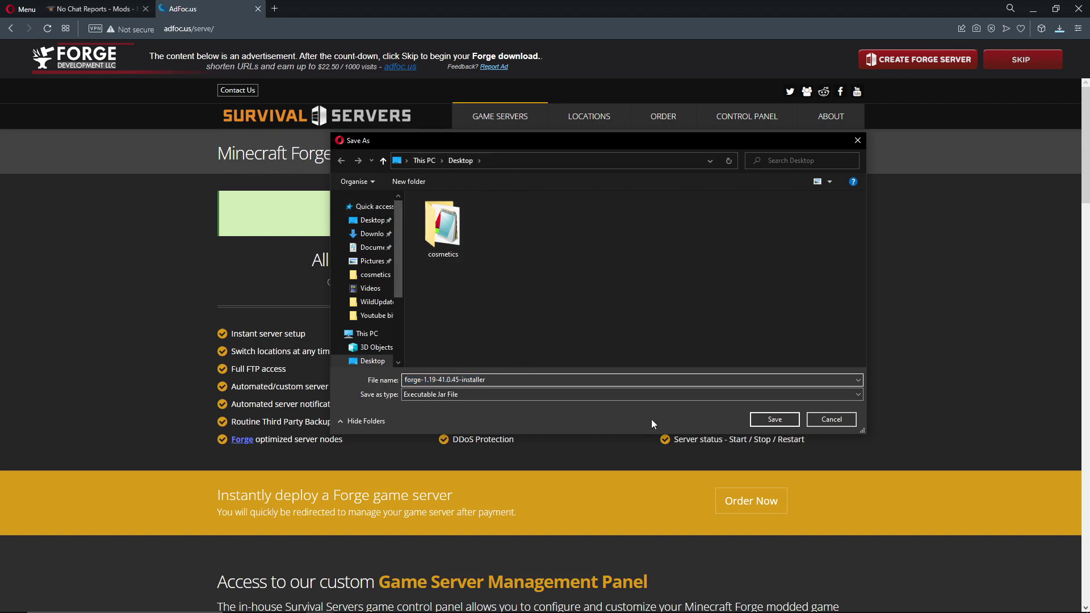
pyautogui.click(775, 419)
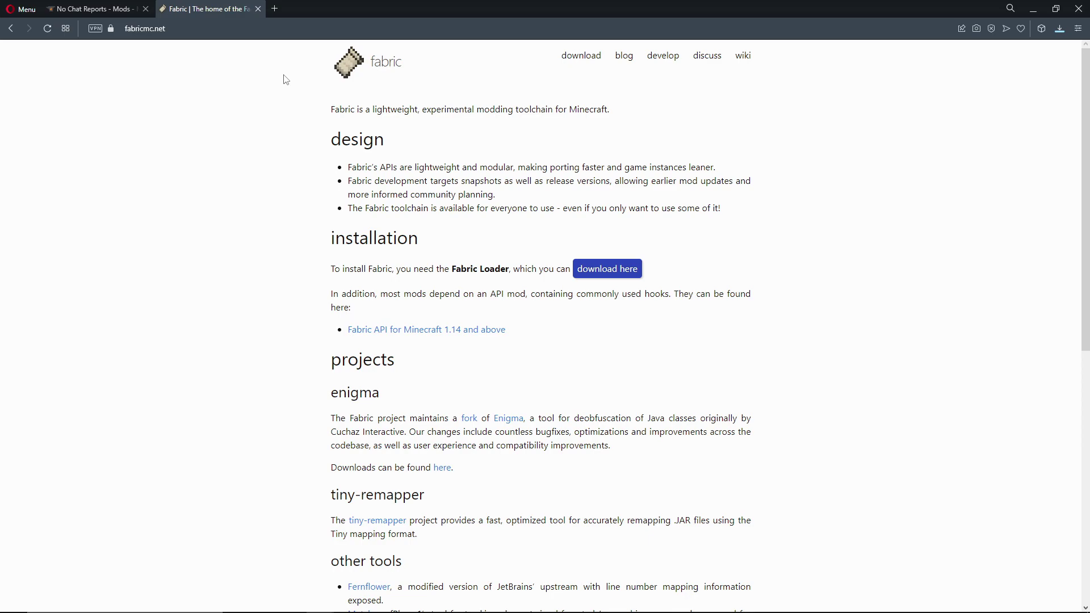
# - Download the Fabric installer for Windows from the Fabric site and save it to the Desktop as fabric-installer-0.11.0
pyautogui.scroll(-2, 416, 181)
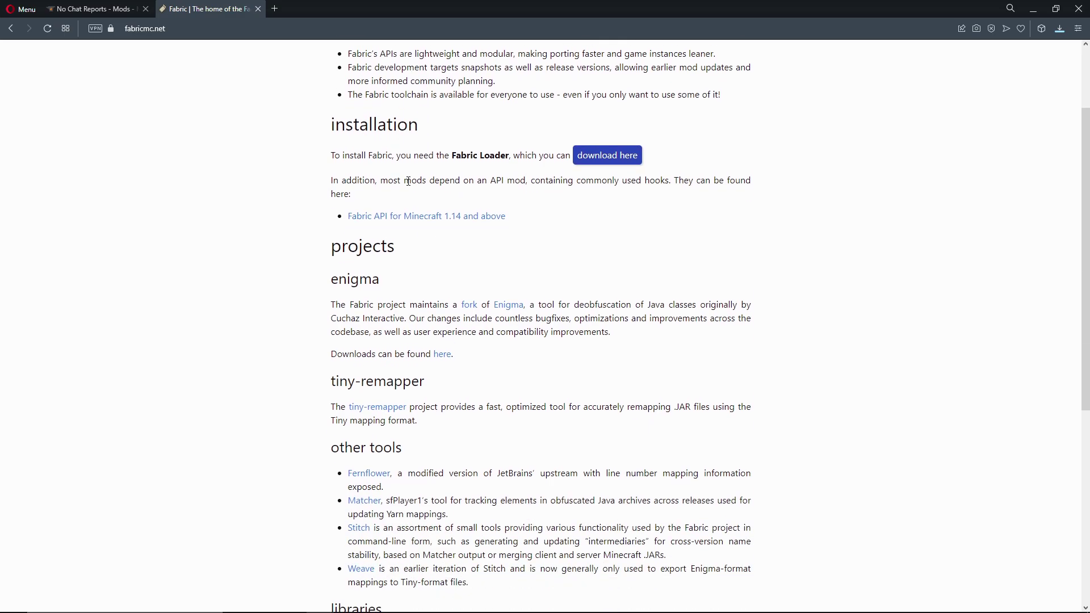
pyautogui.scroll(-1, 409, 181)
pyautogui.scroll(1, 408, 180)
pyautogui.click(606, 156)
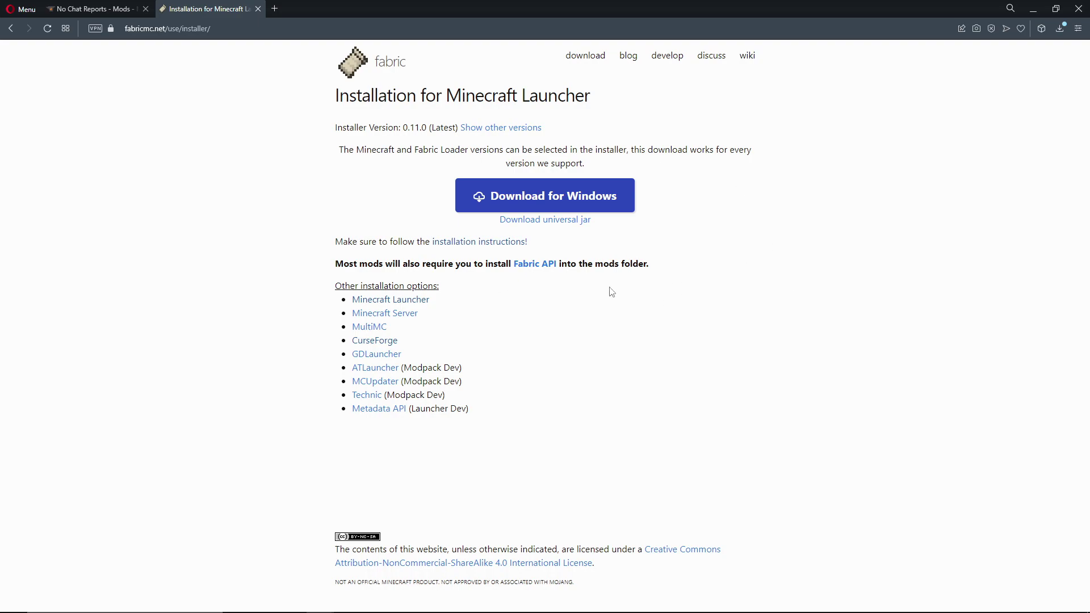
pyautogui.click(522, 194)
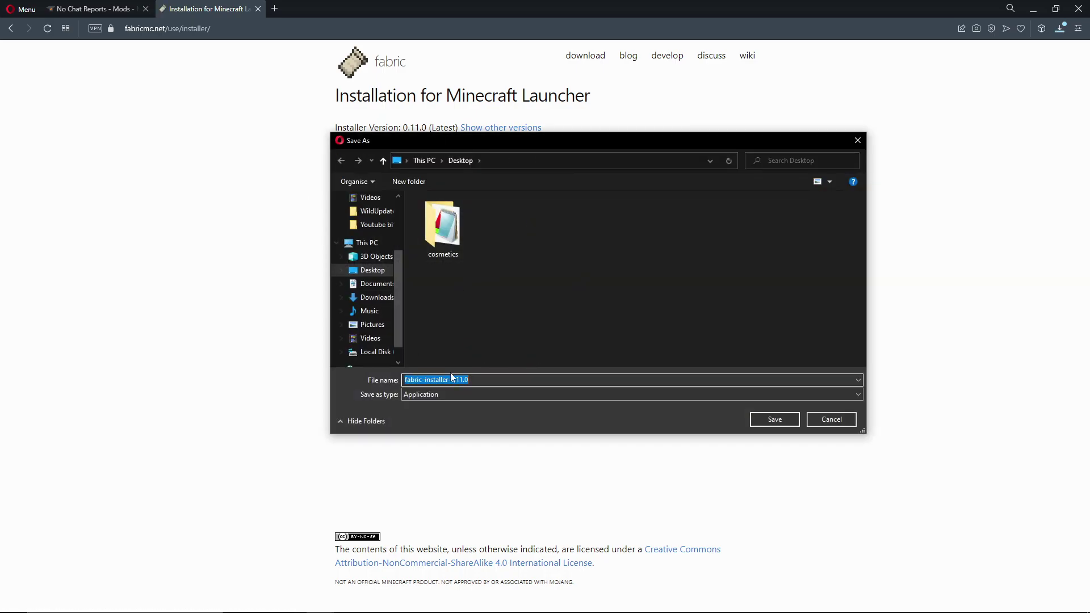
pyautogui.click(544, 377)
pyautogui.moveTo(507, 381); pyautogui.dragTo(356, 403)
pyautogui.scroll(3, 363, 278)
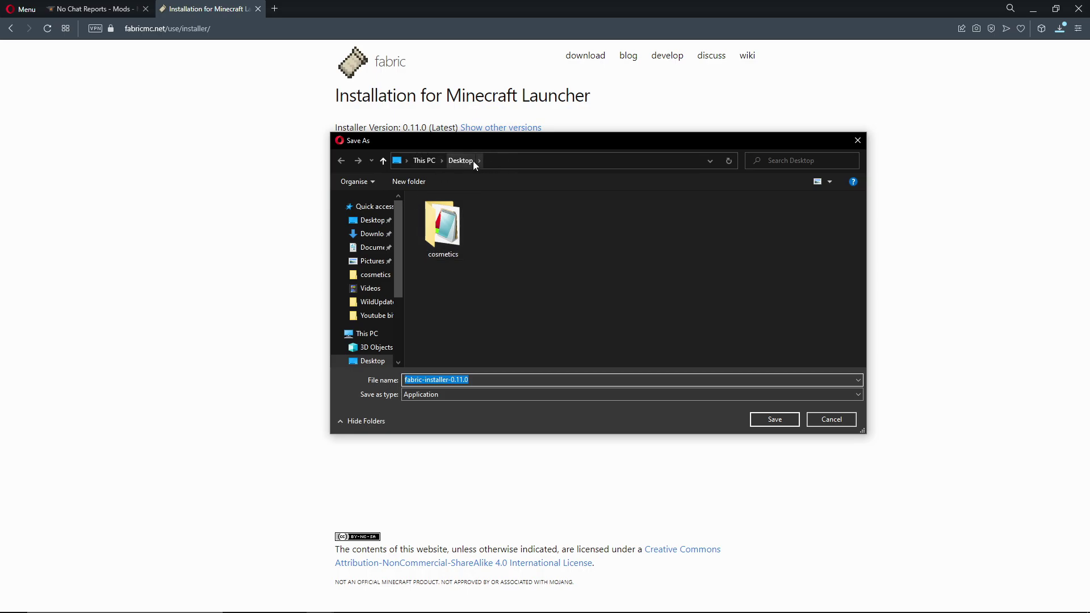
pyautogui.click(772, 420)
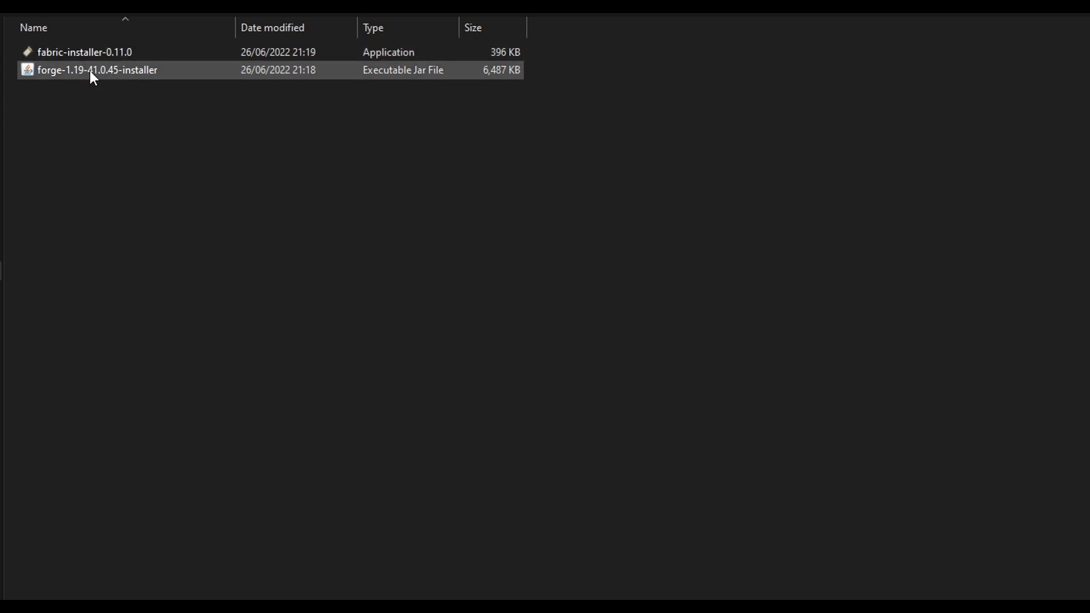
# - Open the Forge 1.19 installer with Java(TM) Platform SE binary and install the client into the .minecraft folder
pyautogui.doubleClick(91, 72)
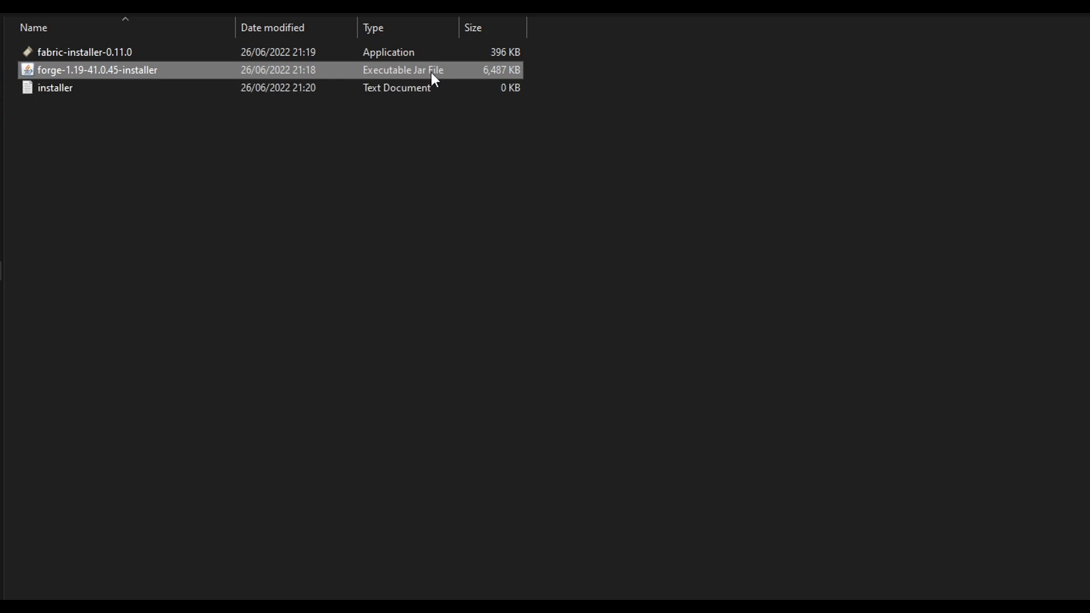
pyautogui.rightClick(111, 69)
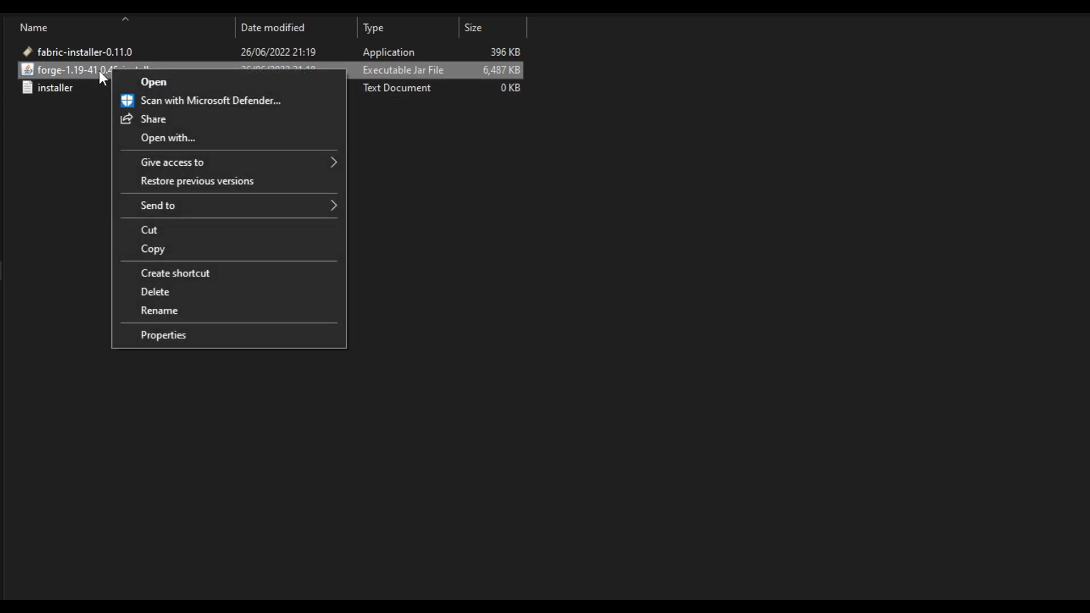
pyautogui.click(203, 138)
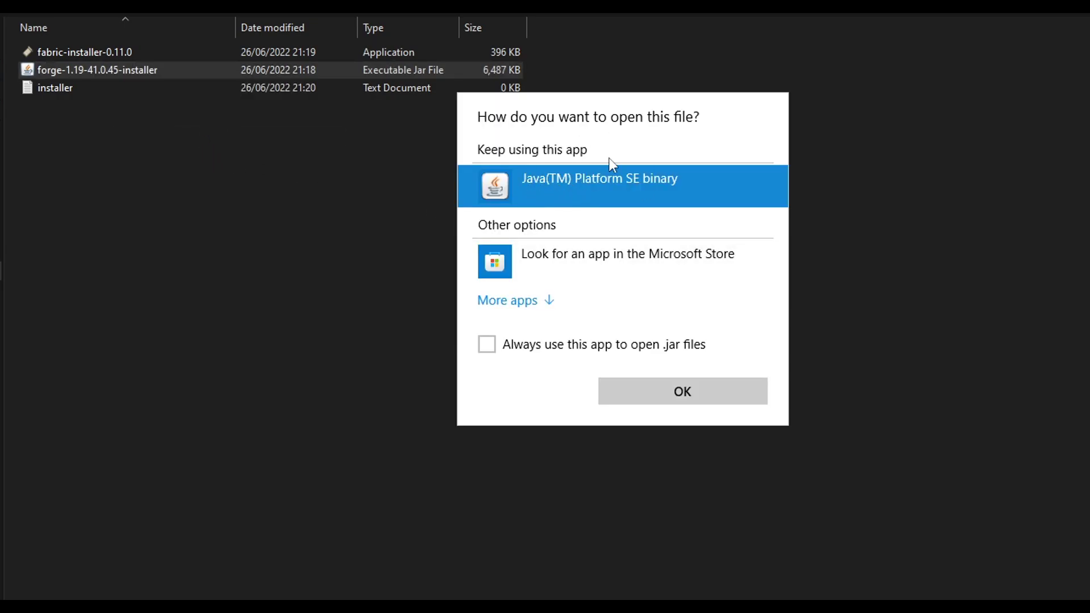
pyautogui.click(527, 301)
pyautogui.scroll(-3, 581, 238)
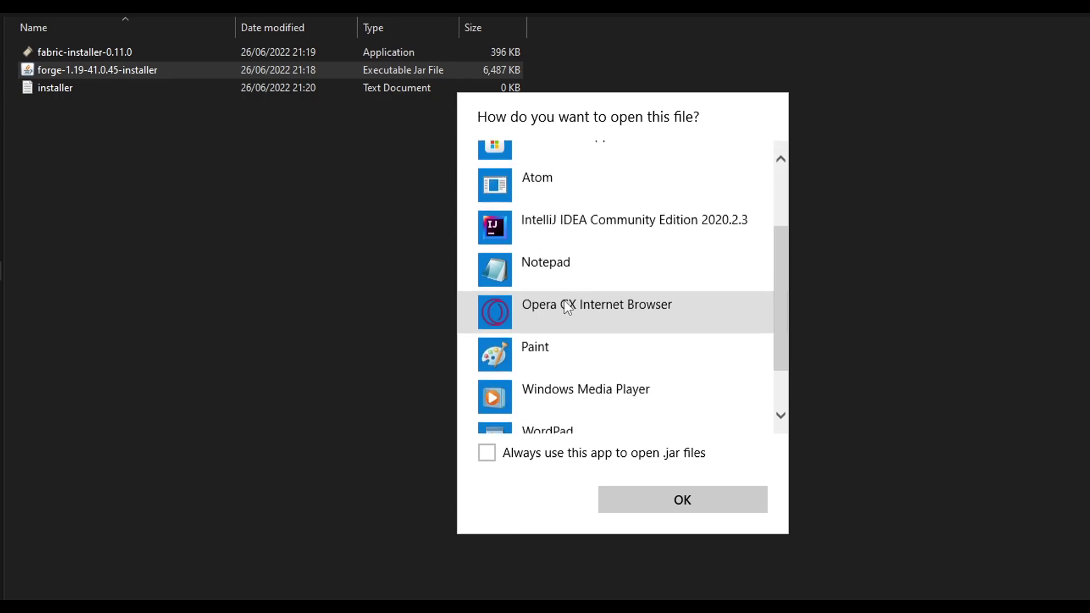
pyautogui.scroll(3, 582, 228)
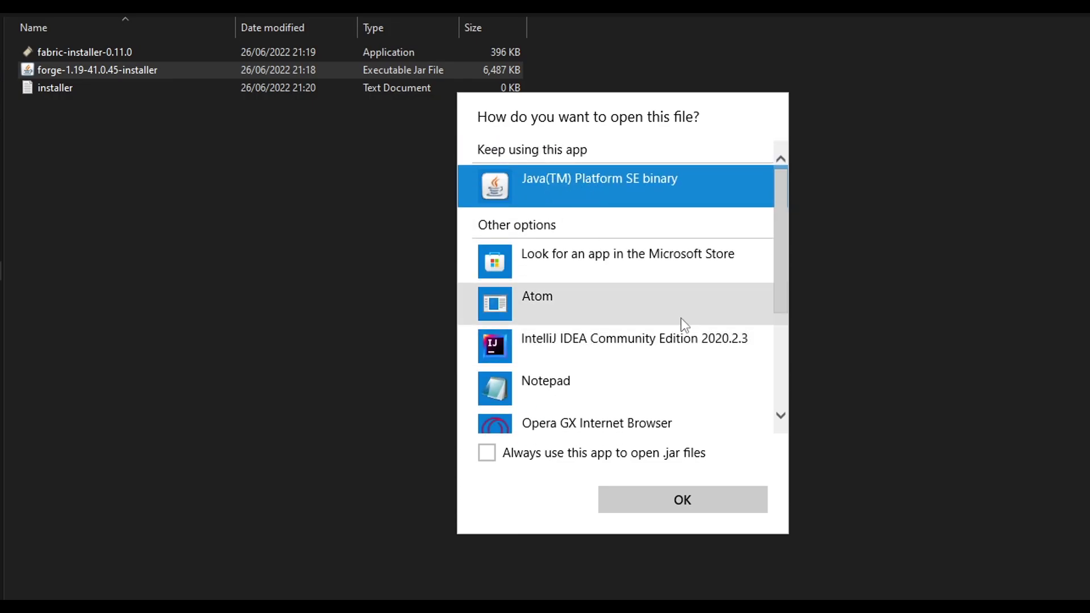
pyautogui.press('Return')
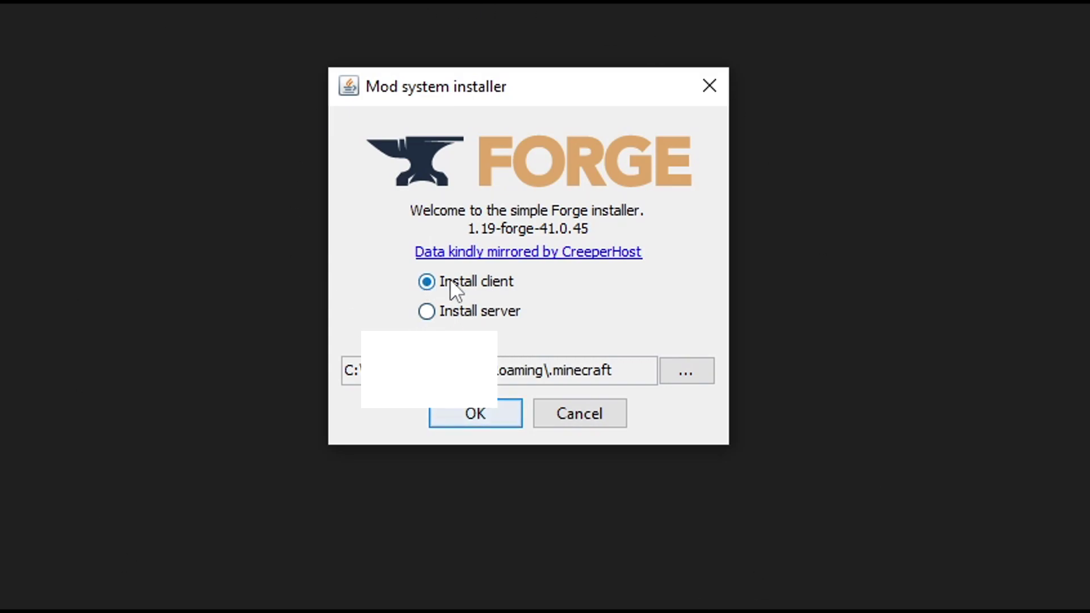
pyautogui.click(480, 417)
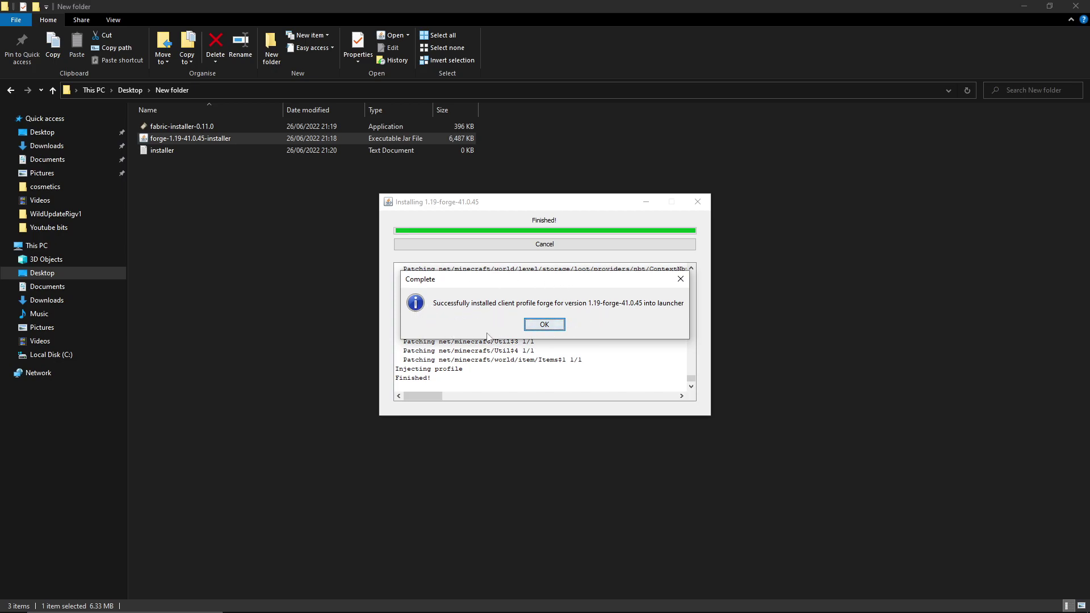
pyautogui.click(539, 326)
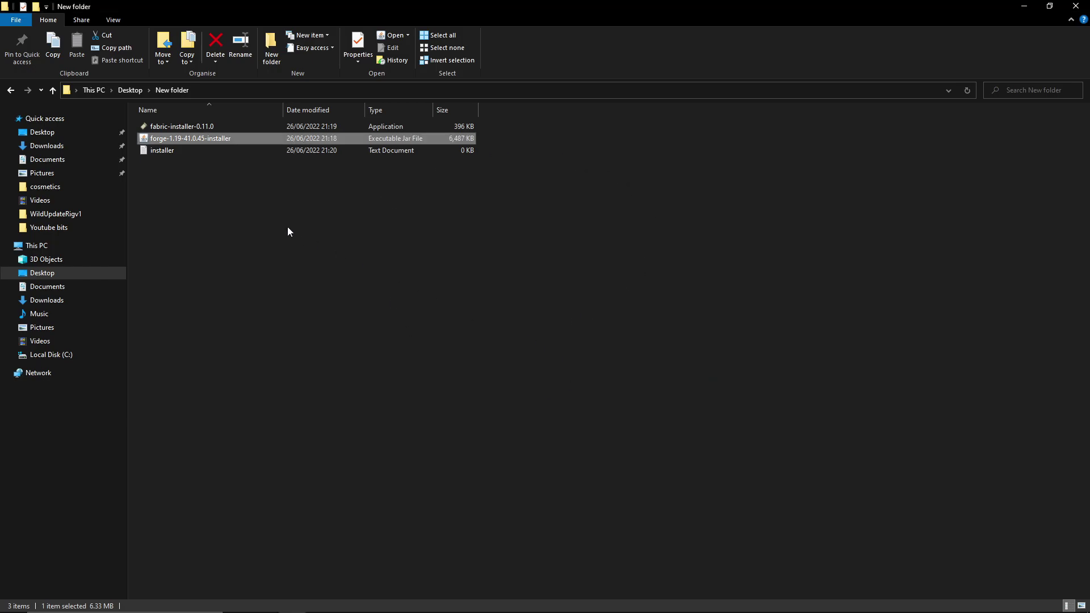
# - Run the Fabric installer and install the client for Minecraft 1.19 with loader version 0.14.8
pyautogui.doubleClick(182, 128)
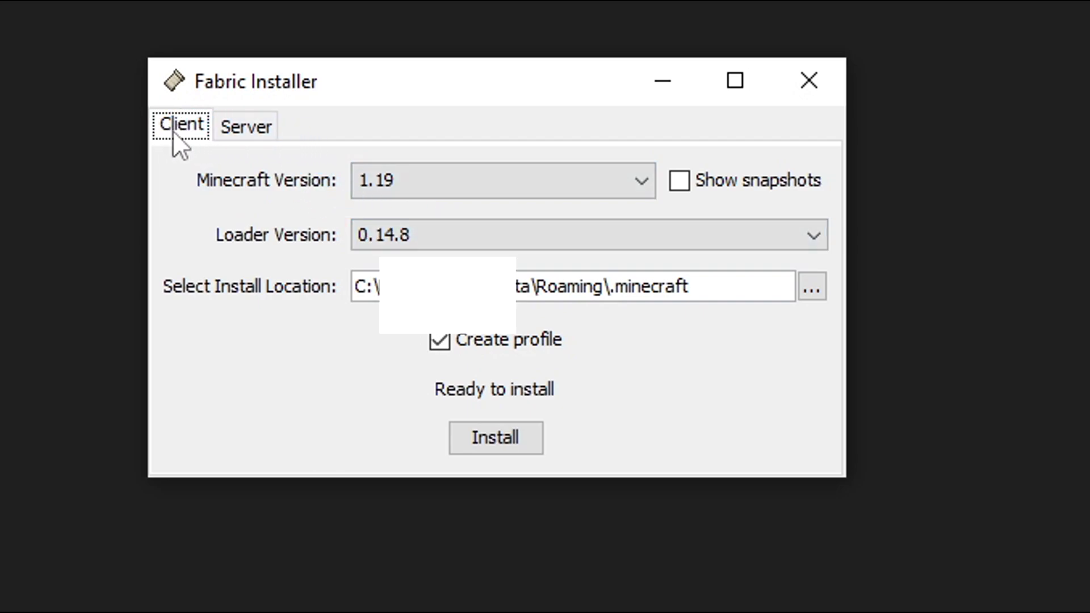
pyautogui.click(651, 182)
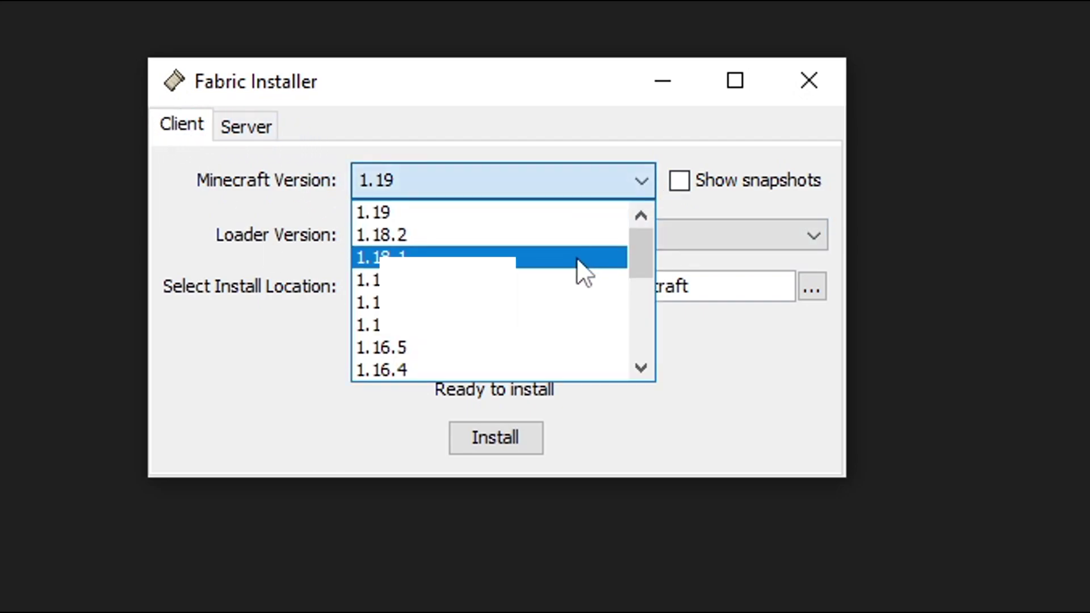
pyautogui.click(438, 213)
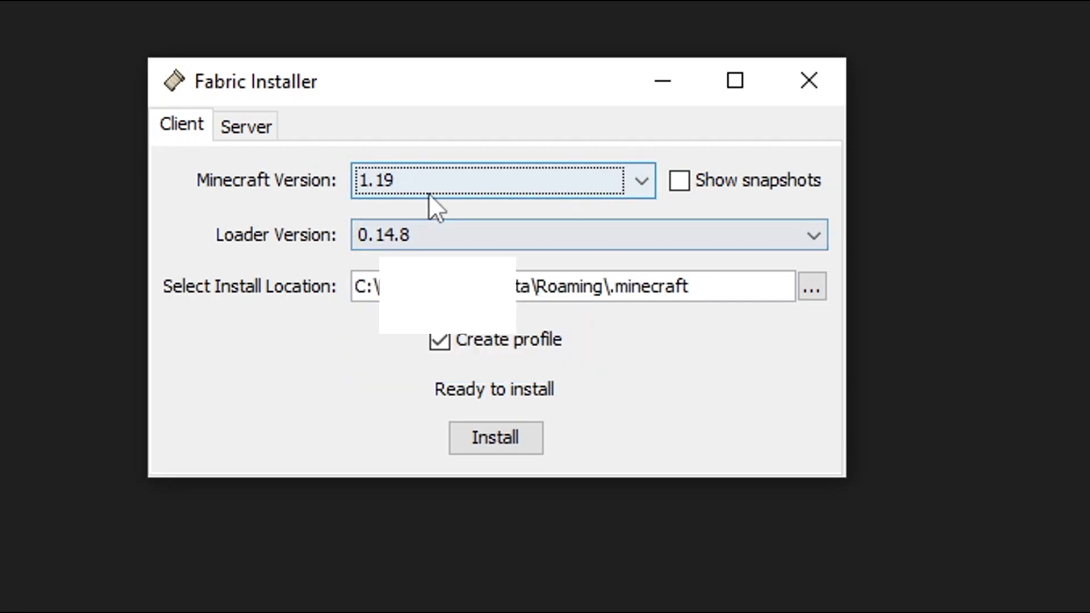
pyautogui.click(441, 225)
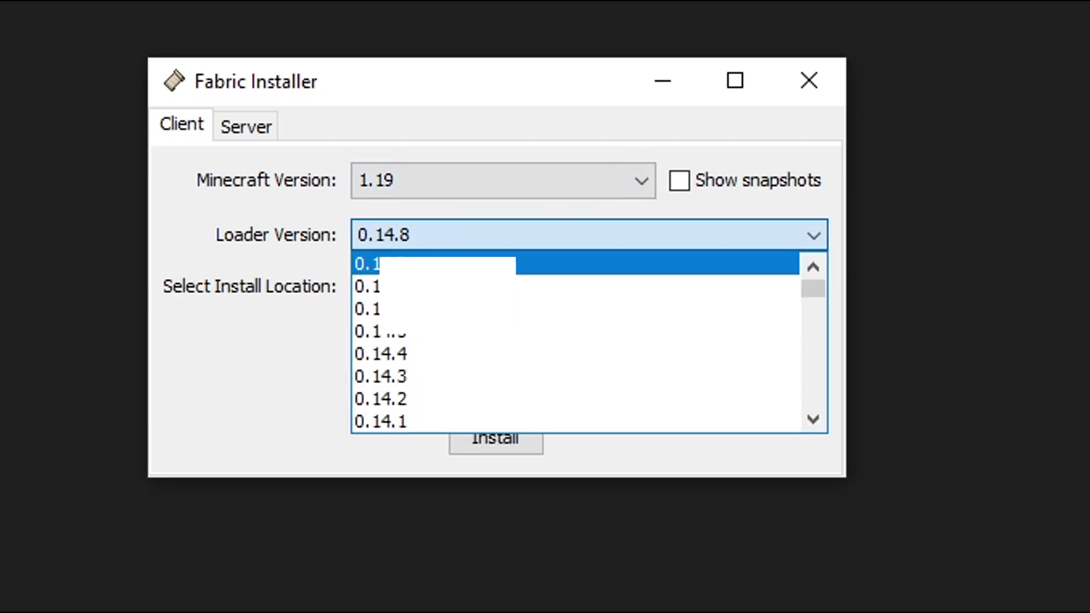
pyautogui.click(436, 224)
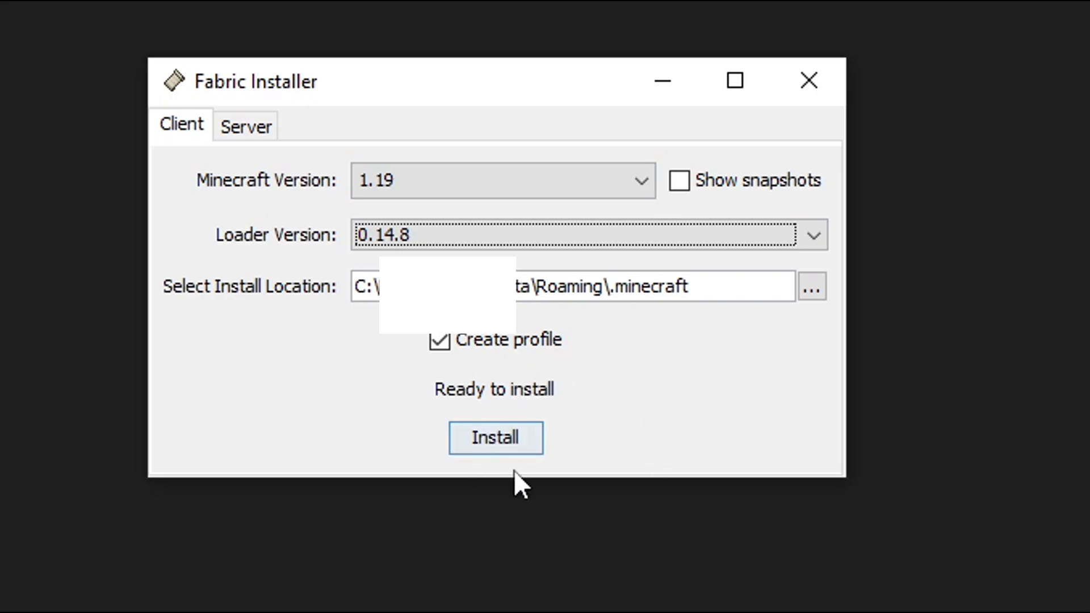
pyautogui.click(493, 438)
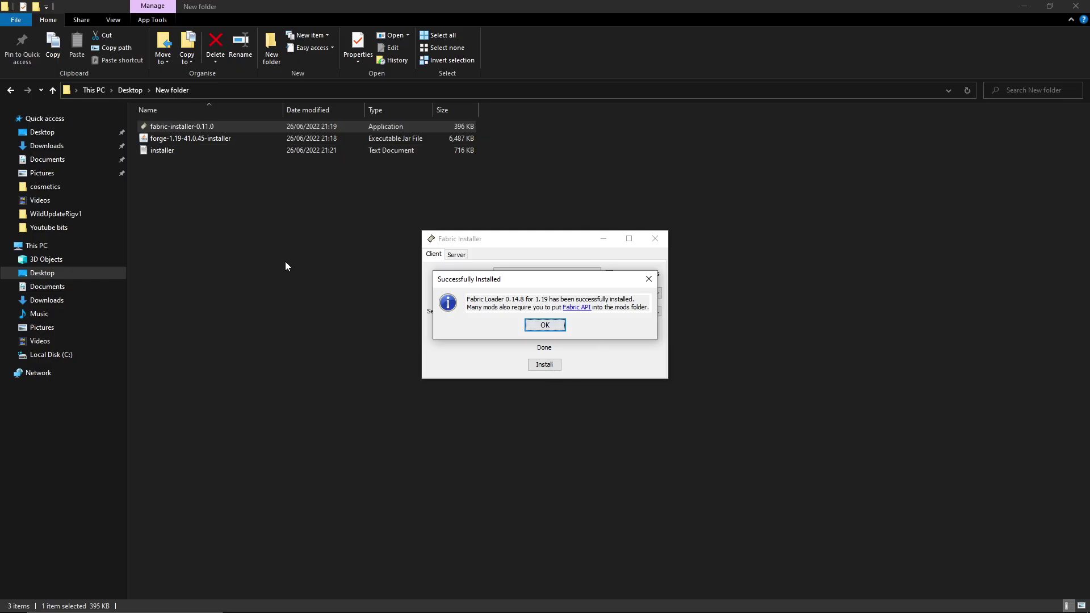
pyautogui.moveTo(528, 303); pyautogui.dragTo(560, 301)
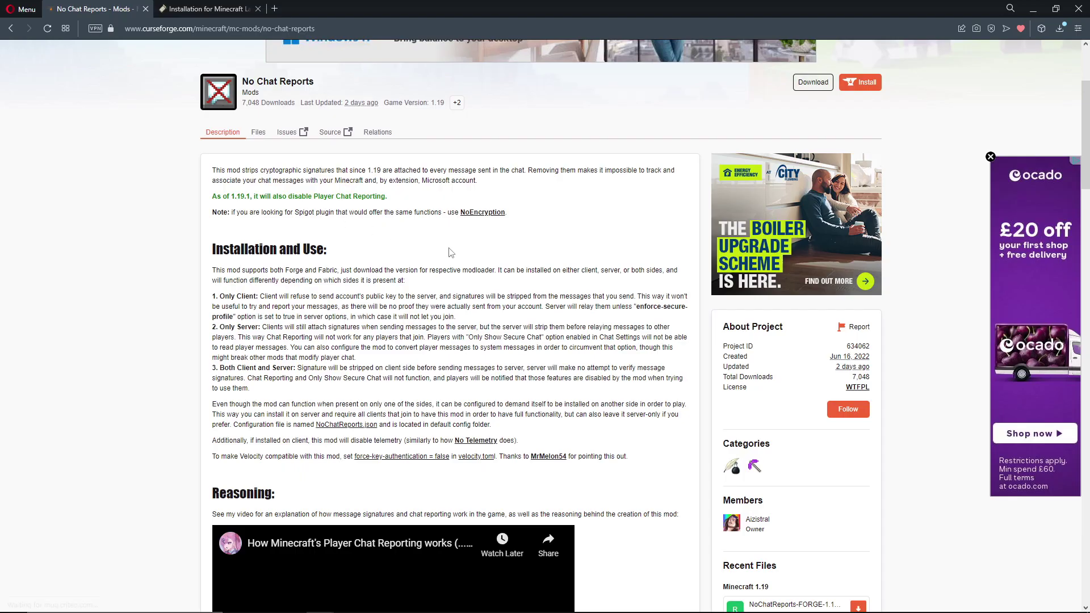
# - Switch to the No Chat Reports page in the browser, download NoChatReports-FORGE-1.19-v1.2.1.jar from its files list and save it to the Desktop
pyautogui.scroll(3, 89, 231)
pyautogui.scroll(-1, 89, 231)
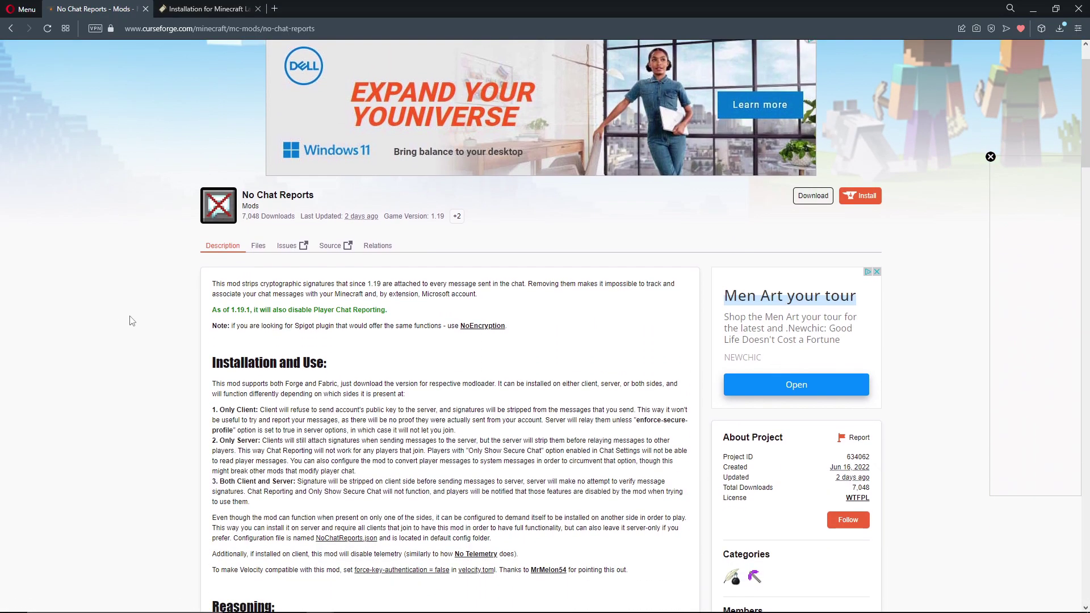
pyautogui.moveTo(242, 196); pyautogui.dragTo(311, 196)
pyautogui.click(311, 196)
pyautogui.scroll(-2, 257, 143)
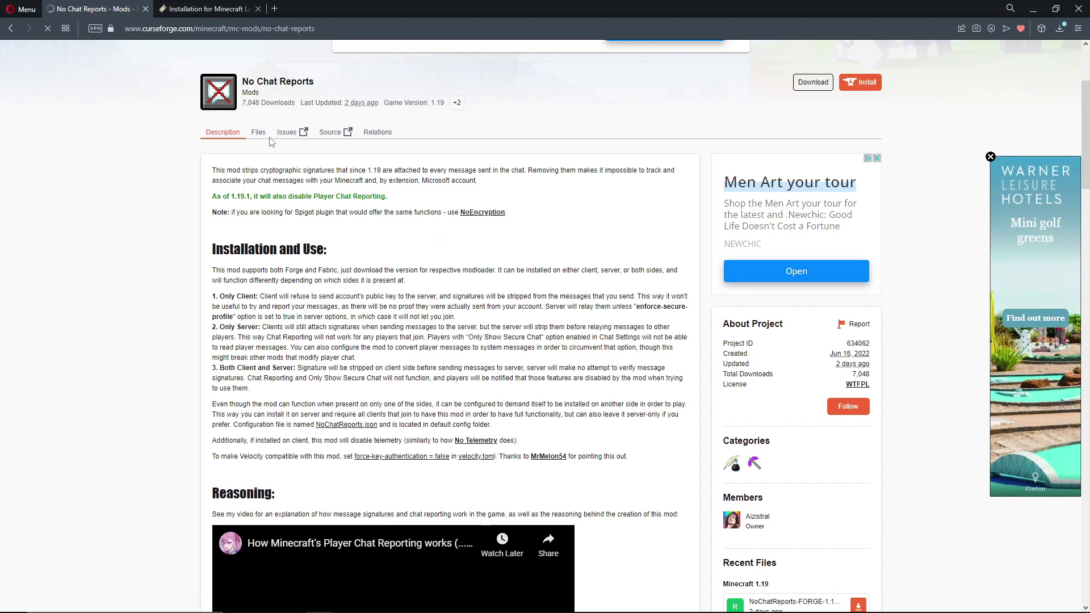
pyautogui.scroll(-6, 258, 276)
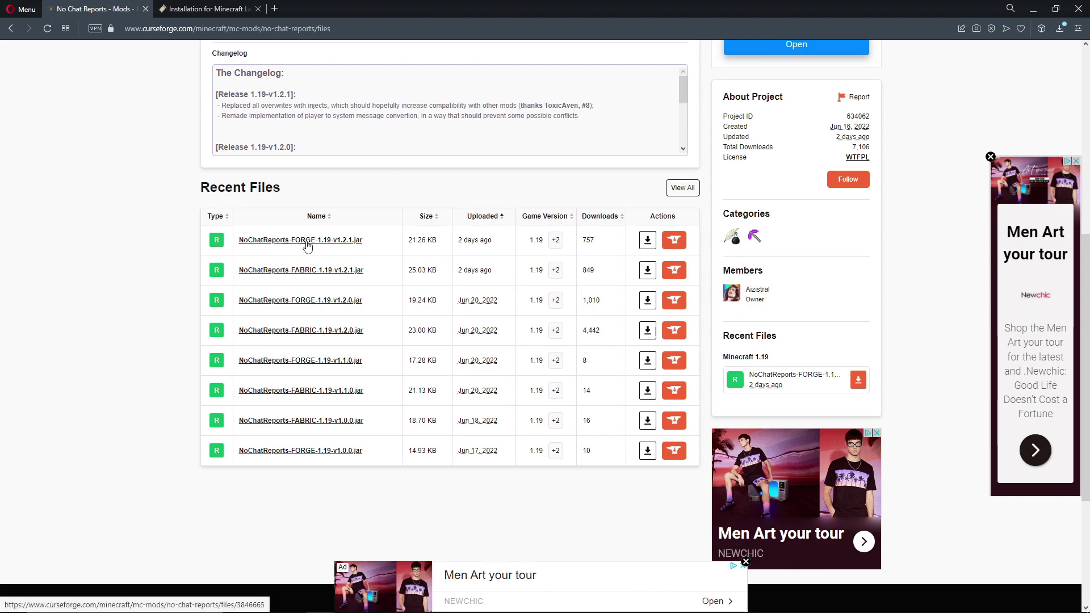
pyautogui.click(657, 245)
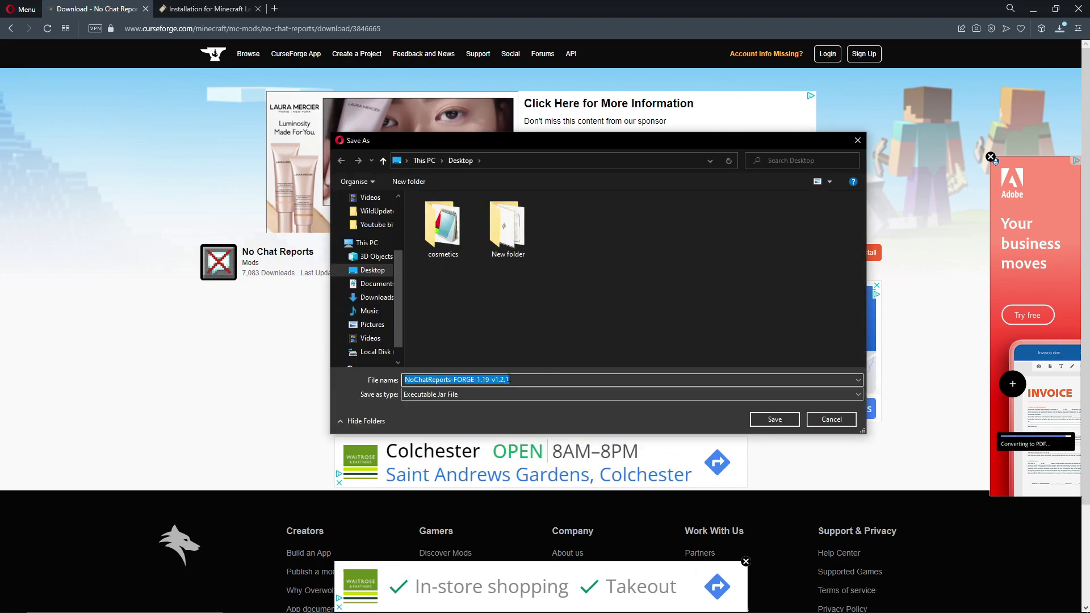
pyautogui.click(696, 380)
pyautogui.press('Return')
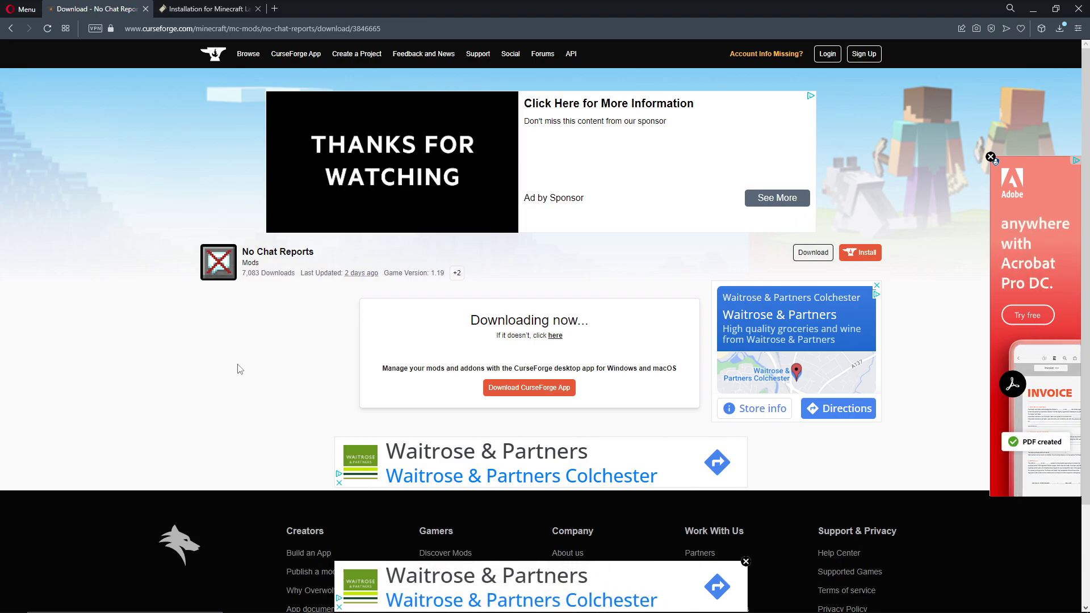
# - Open the %appdata% folder through the Windows Run dialog
pyautogui.press('super+r')
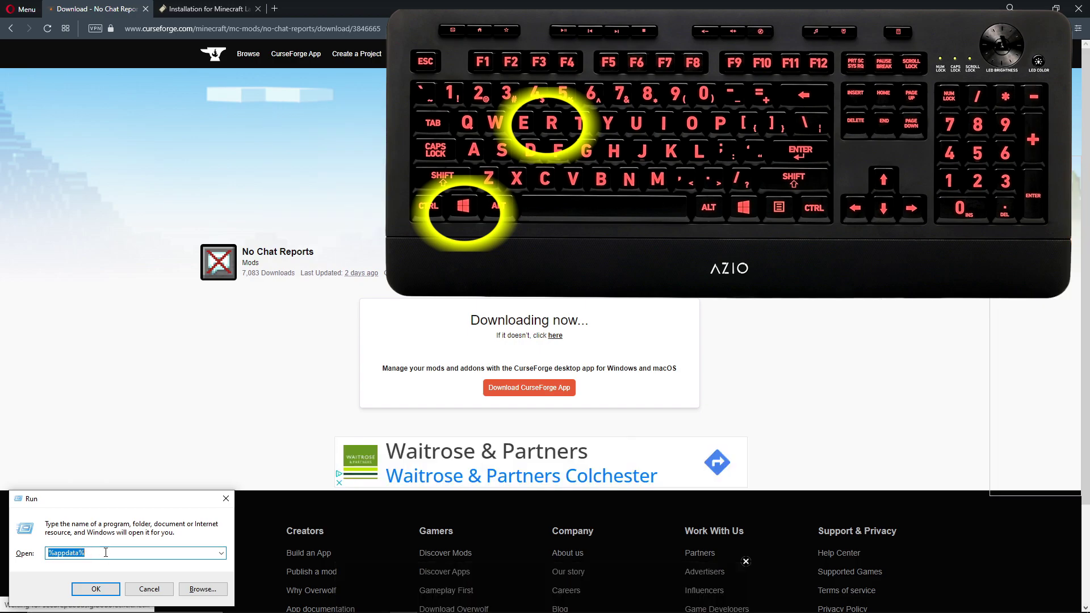
pyautogui.press('End')
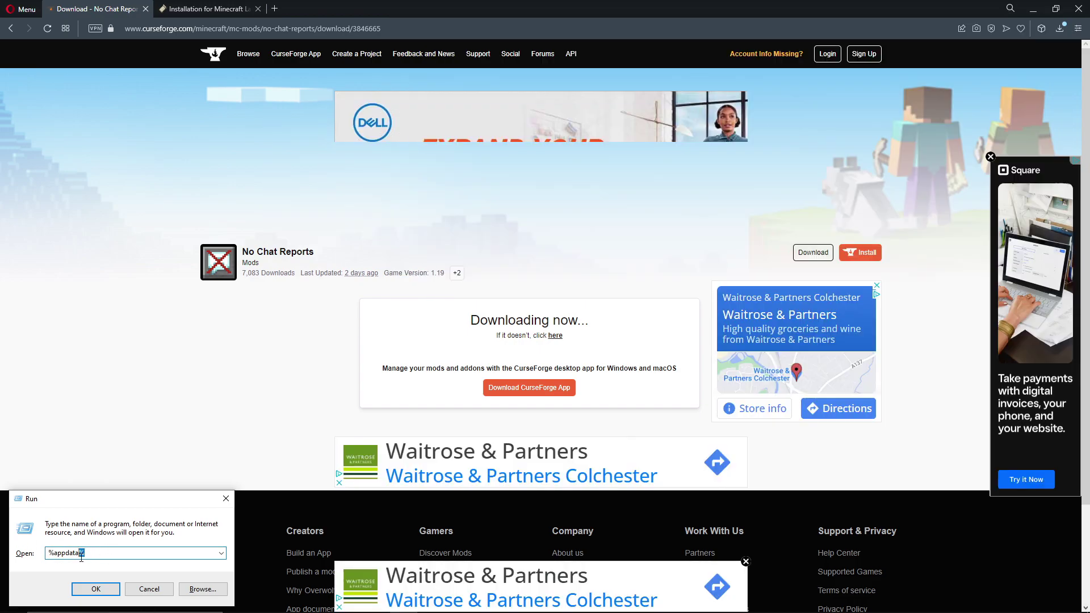
pyautogui.click(101, 584)
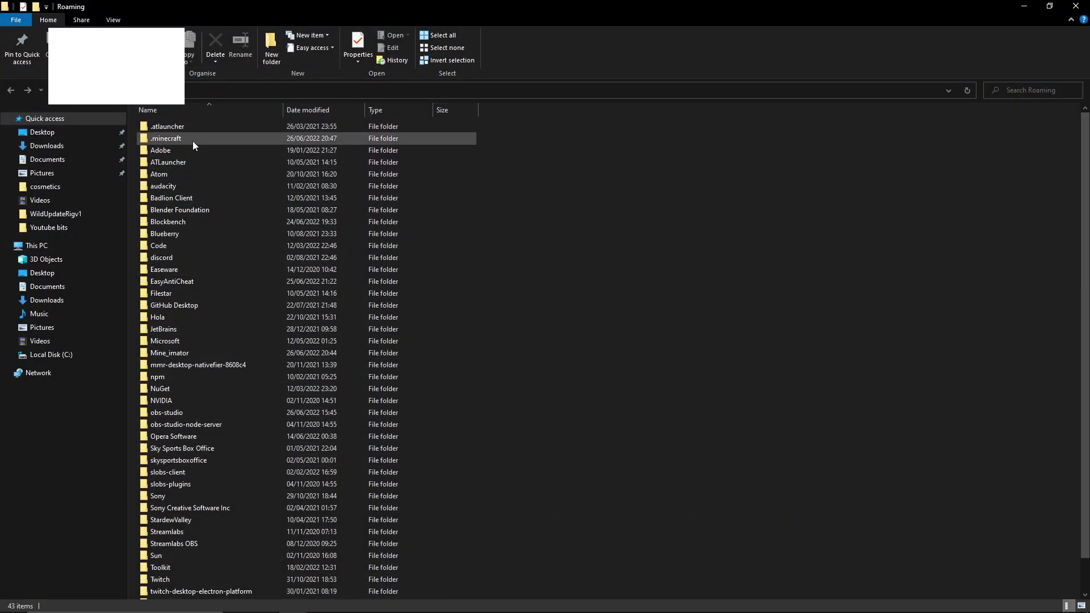
# - Open the .minecraft folder inside Roaming and go into its mods folder
pyautogui.click(170, 258)
pyautogui.click(167, 139)
pyautogui.doubleClick(164, 141)
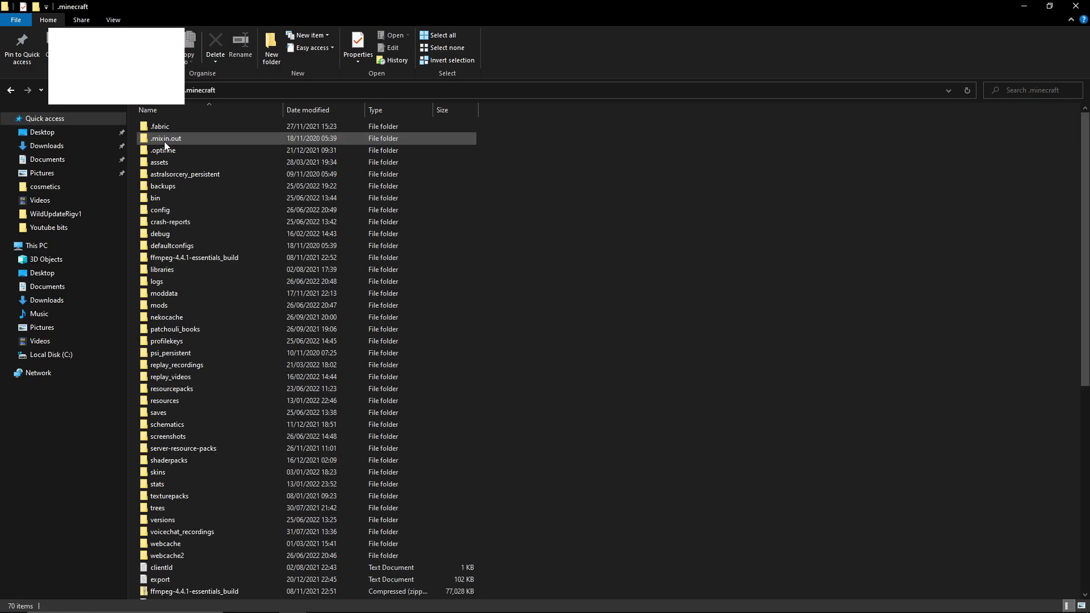
pyautogui.hotkey('alt', 'Left')
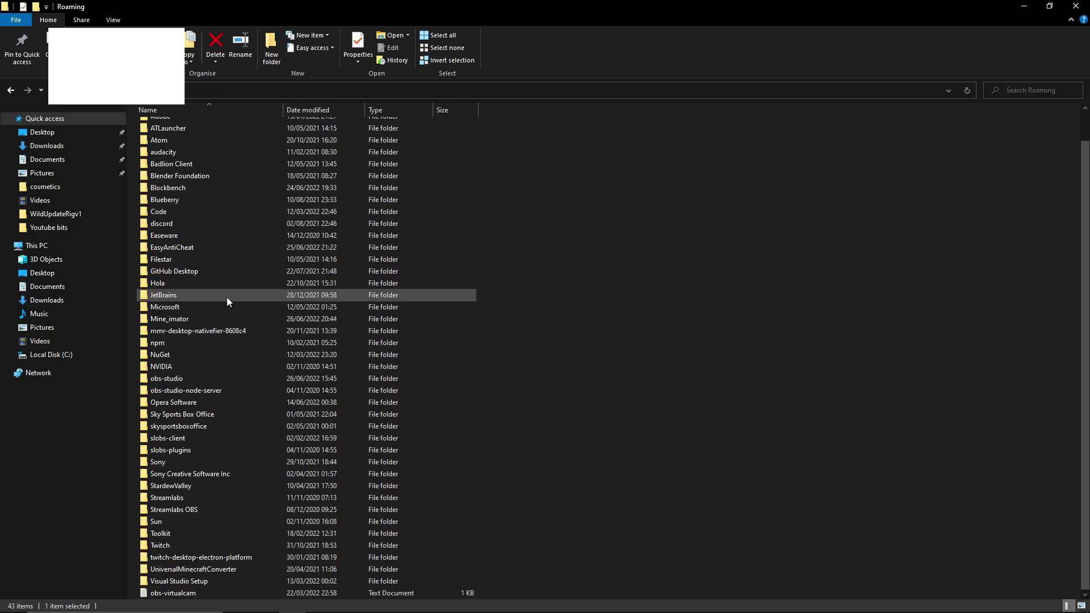
pyautogui.doubleClick(213, 432)
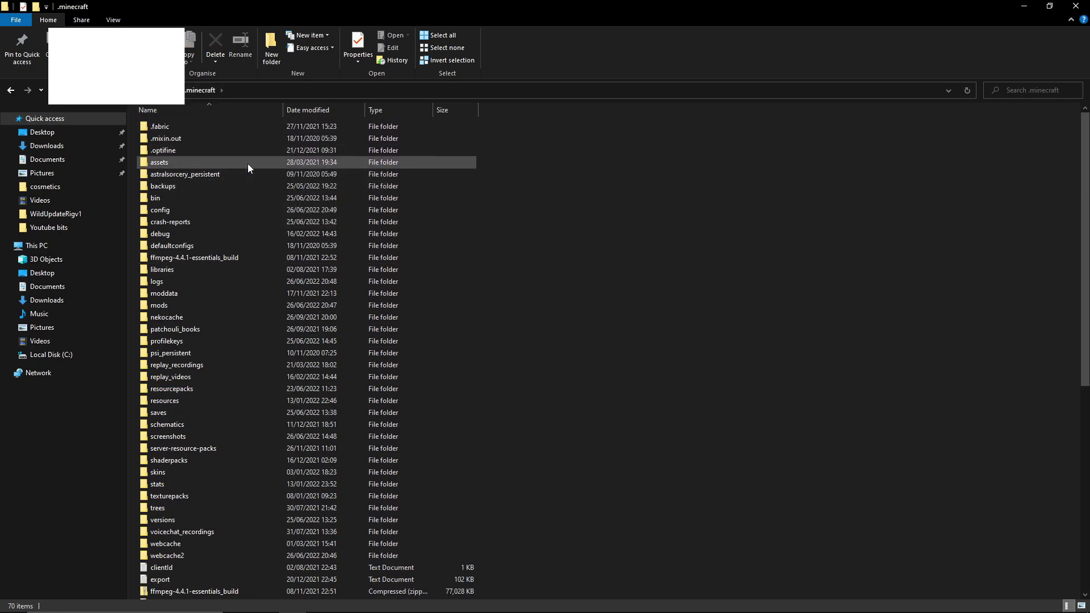
pyautogui.scroll(-5, 247, 163)
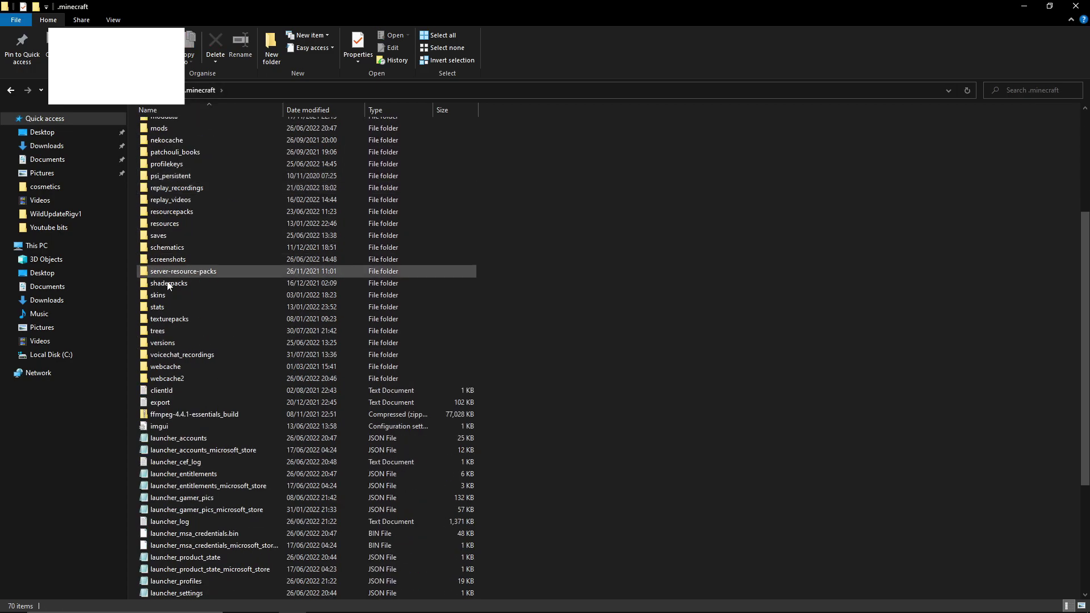
pyautogui.scroll(1, 170, 284)
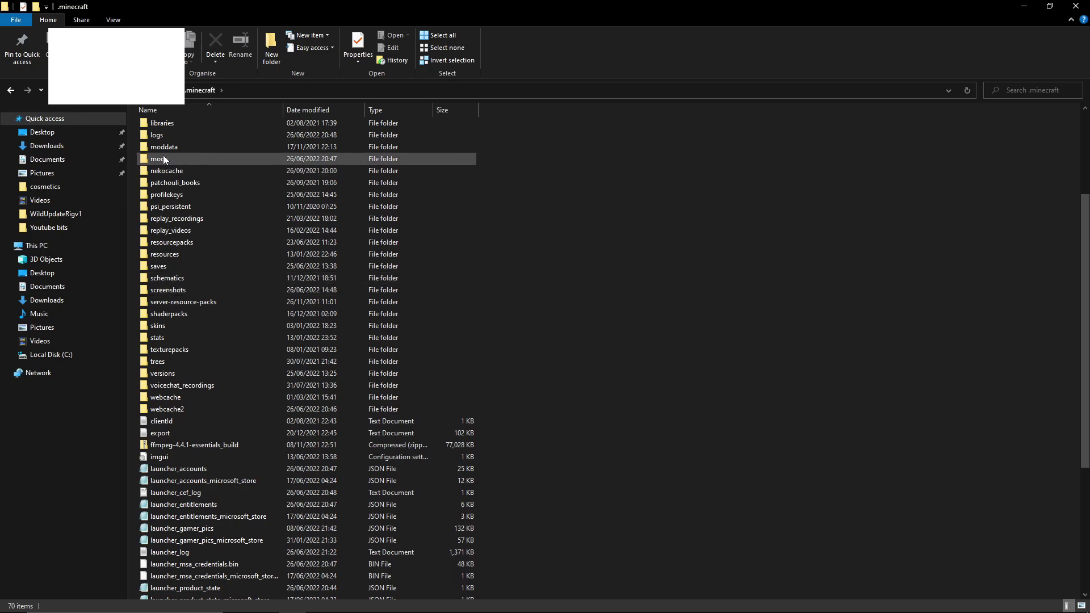
pyautogui.doubleClick(168, 160)
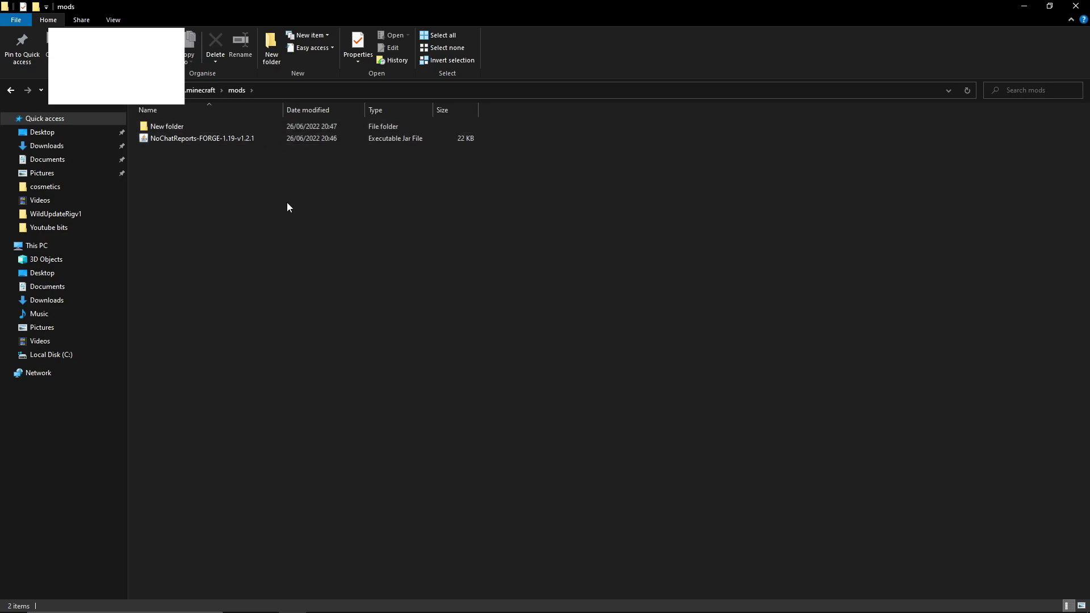
# - Try to create a folder named mods in .minecraft, and return to the mods folder holding NoChatReports-FORGE-1.19-v1.2.1
pyautogui.click(199, 90)
pyautogui.click(271, 57)
pyautogui.write('mods')
pyautogui.press('Return')
pyautogui.doubleClick(178, 274)
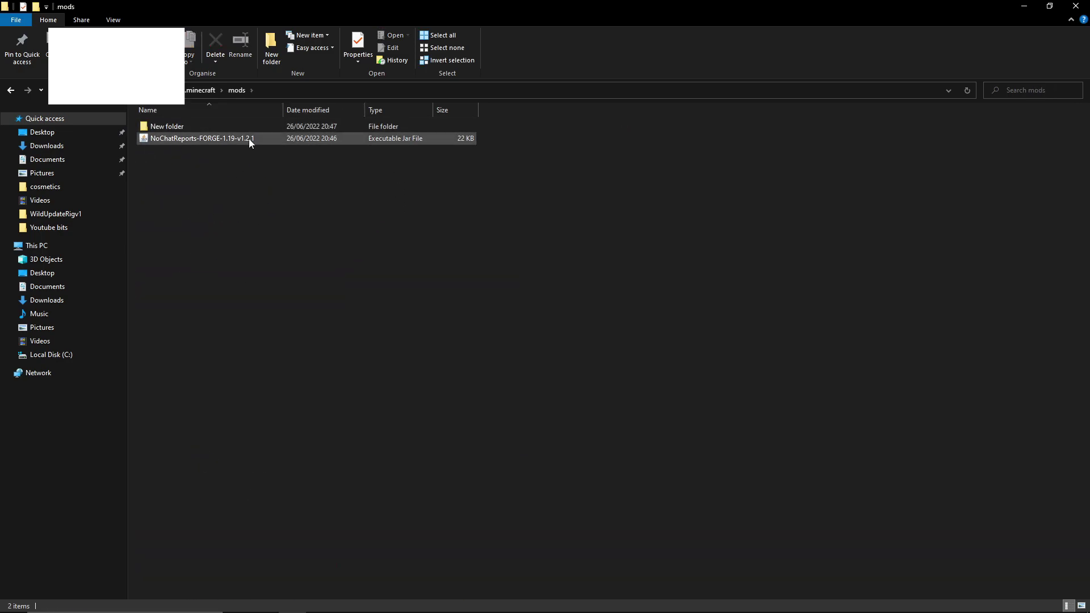
pyautogui.moveTo(199, 139); pyautogui.dragTo(215, 159)
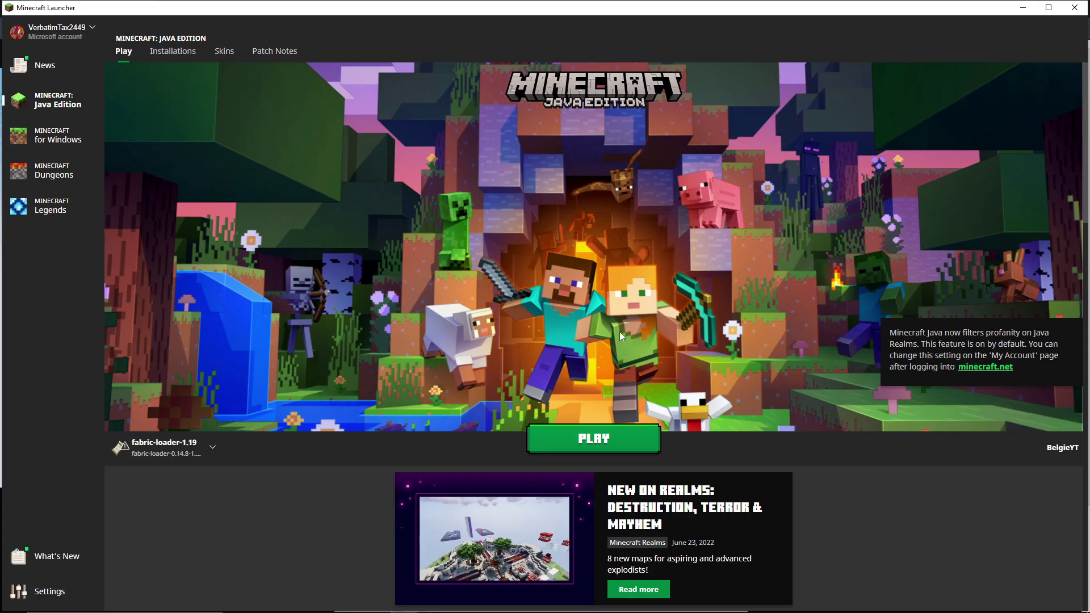
# - Switch to the Minecraft Launcher, look through the launchable versions of Java Edition and open its Installations page
pyautogui.click(212, 447)
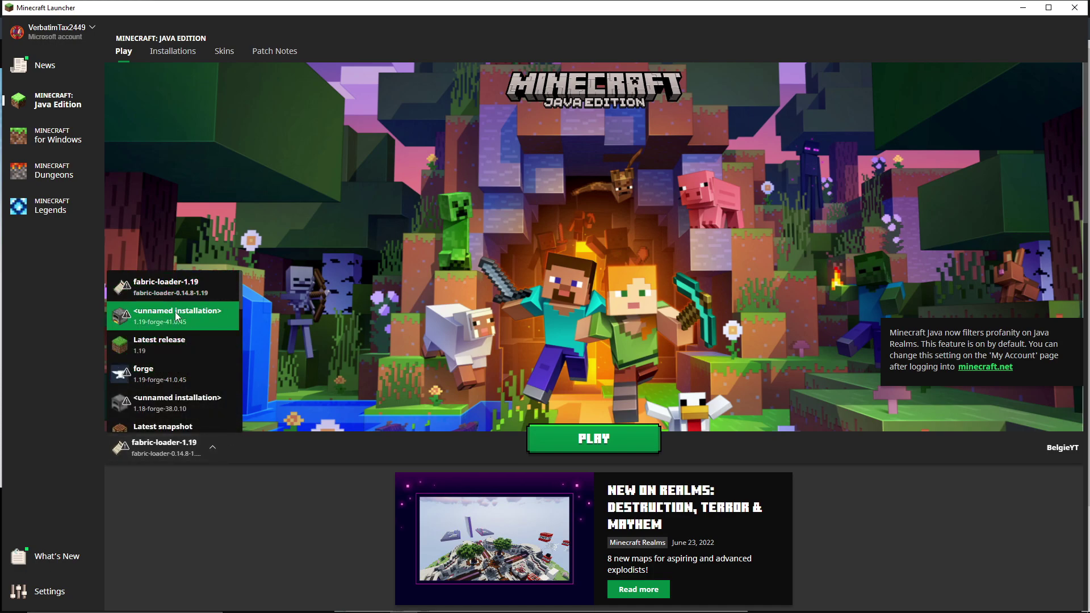
pyautogui.scroll(-1, 216, 341)
pyautogui.scroll(1, 198, 377)
pyautogui.click(174, 56)
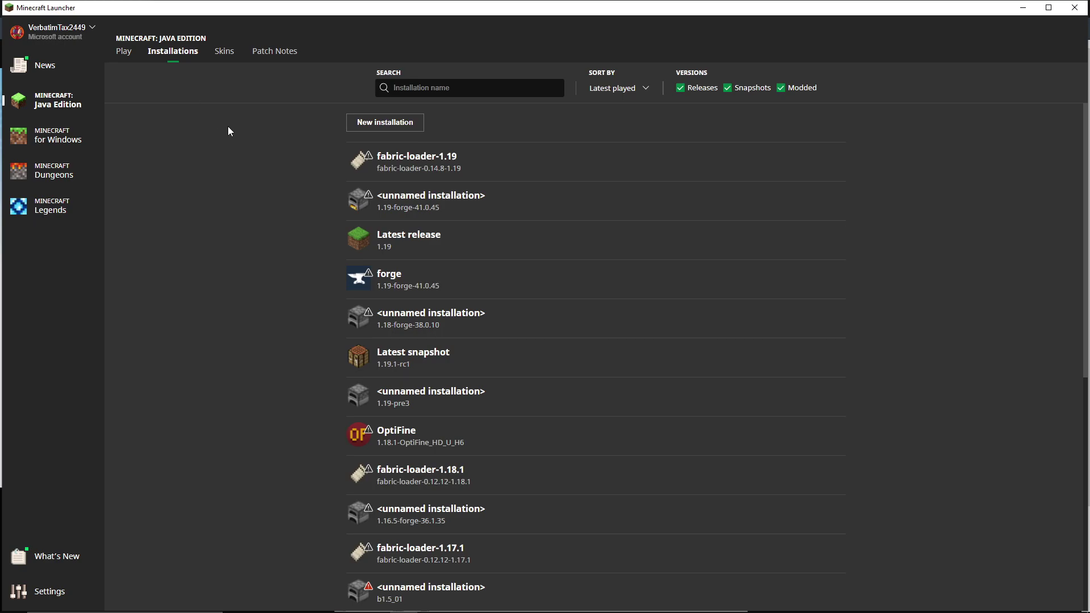
pyautogui.click(383, 130)
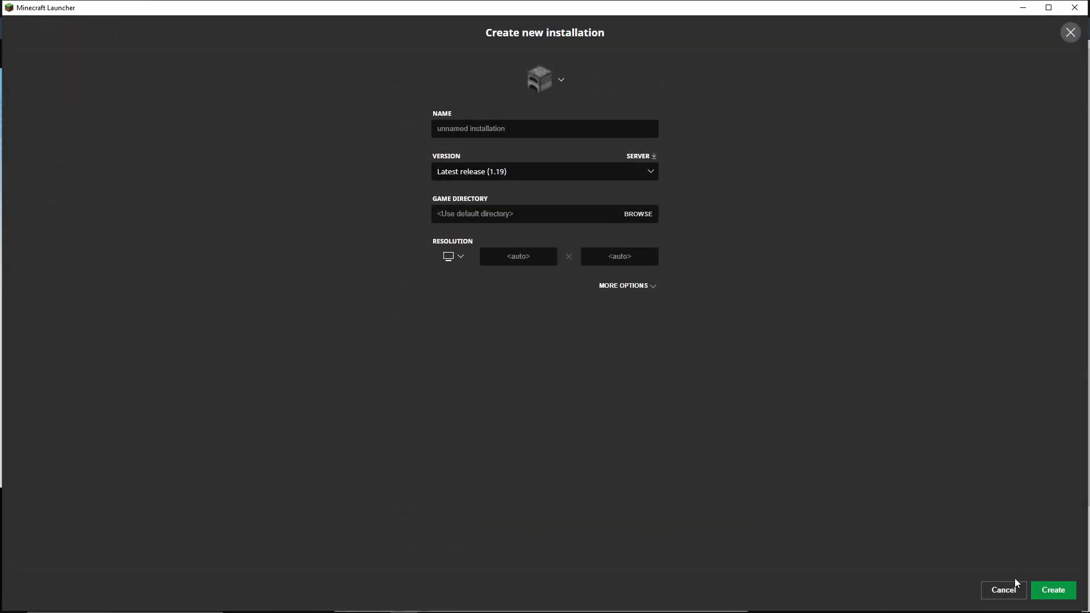
pyautogui.click(1008, 590)
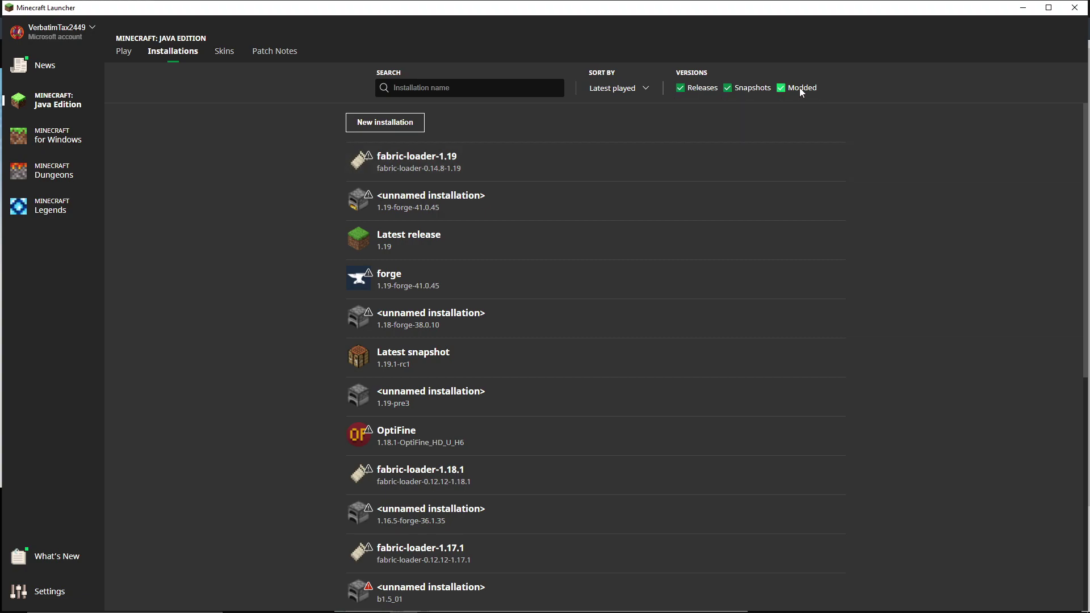
# - Turn the Modded versions filter off and back on to compare the listed installations
pyautogui.click(782, 88)
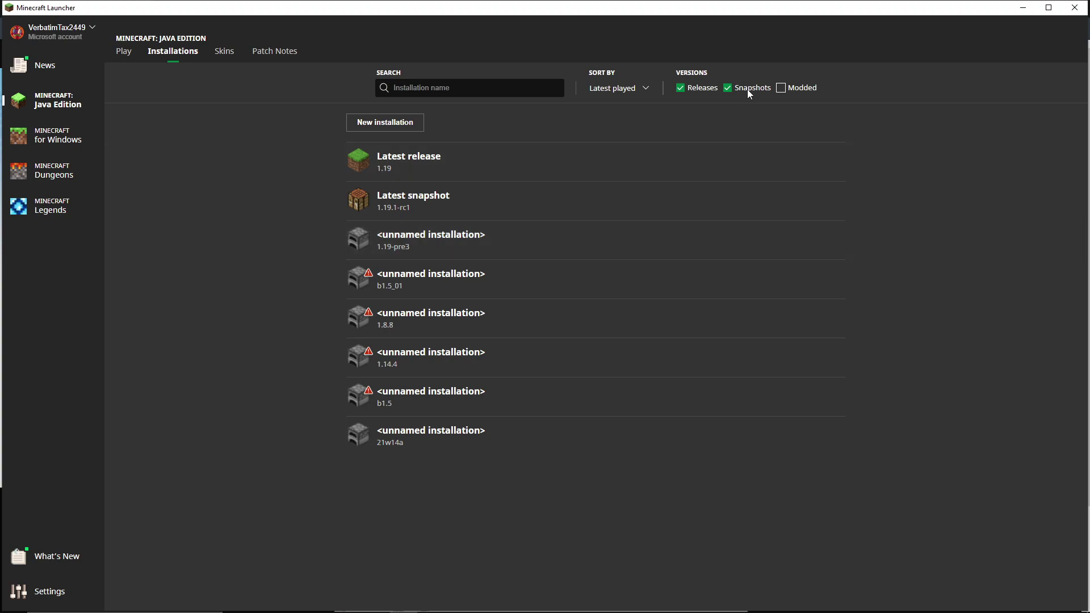
pyautogui.click(792, 88)
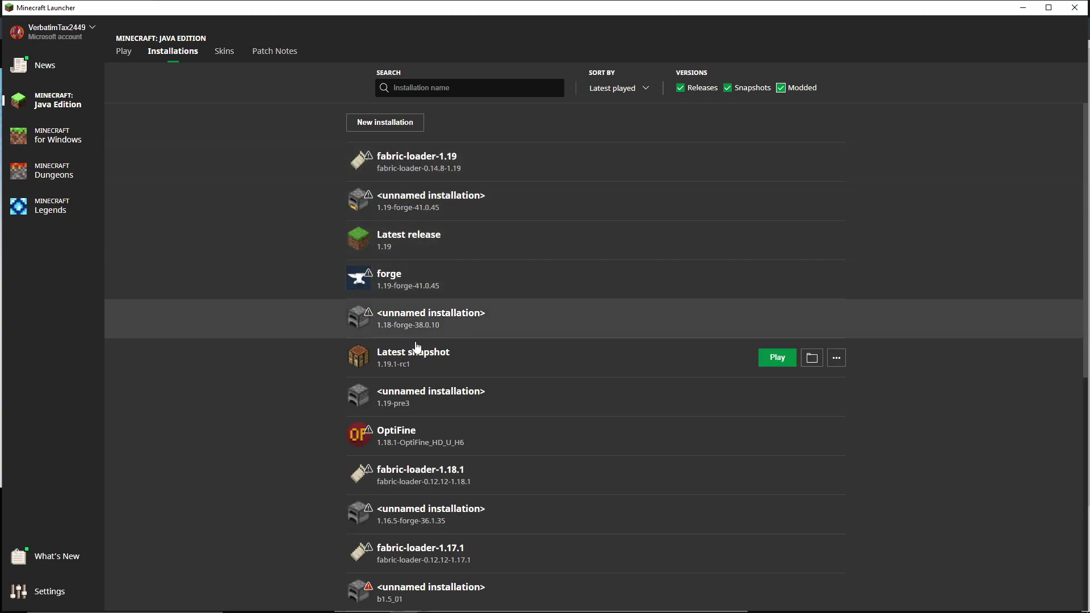
pyautogui.click(793, 88)
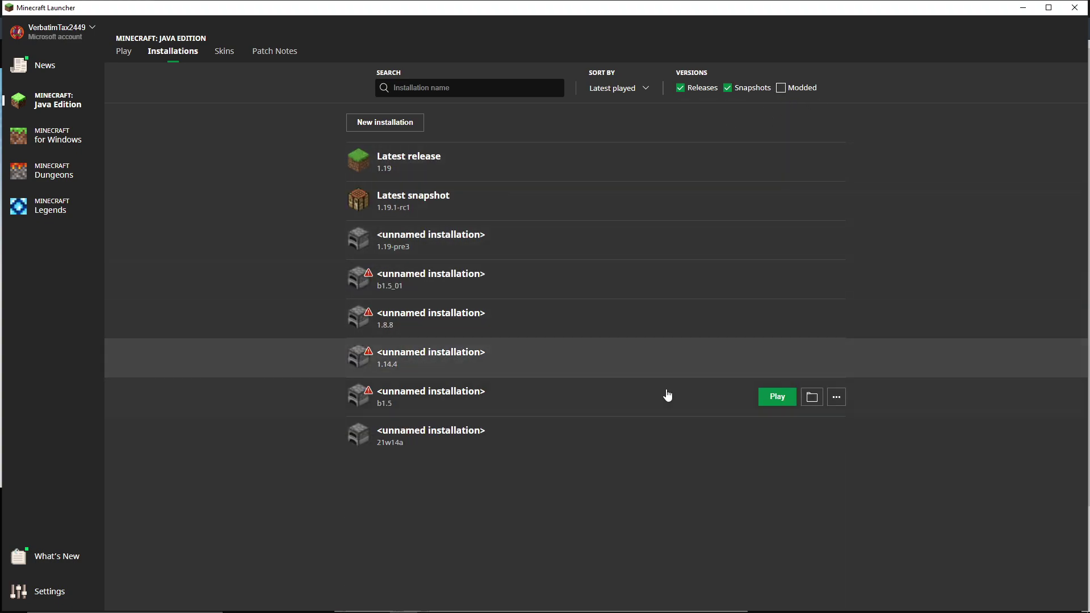
pyautogui.click(797, 90)
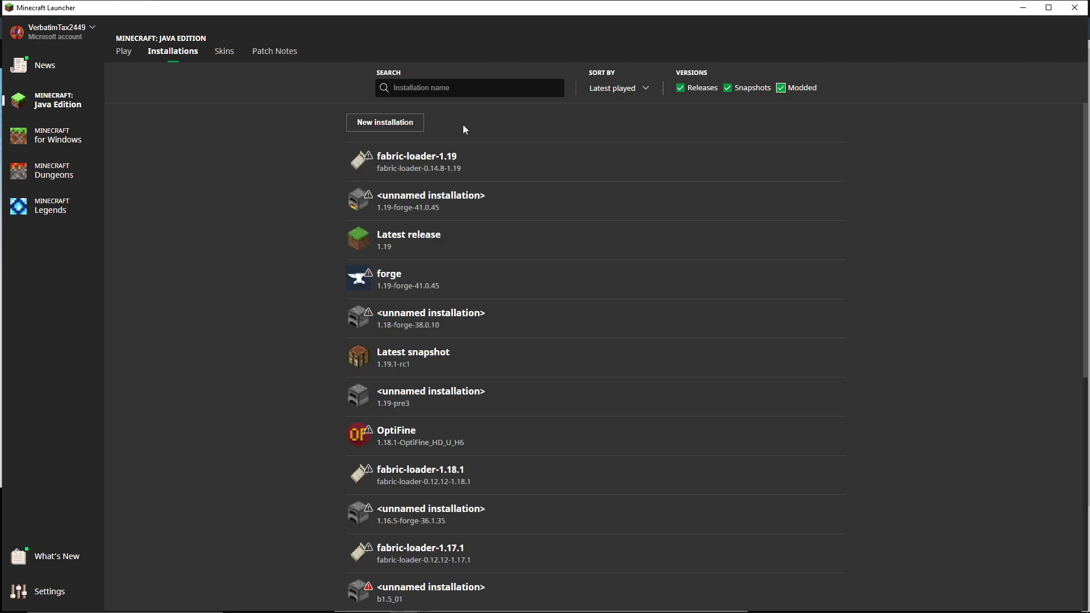
pyautogui.click(418, 123)
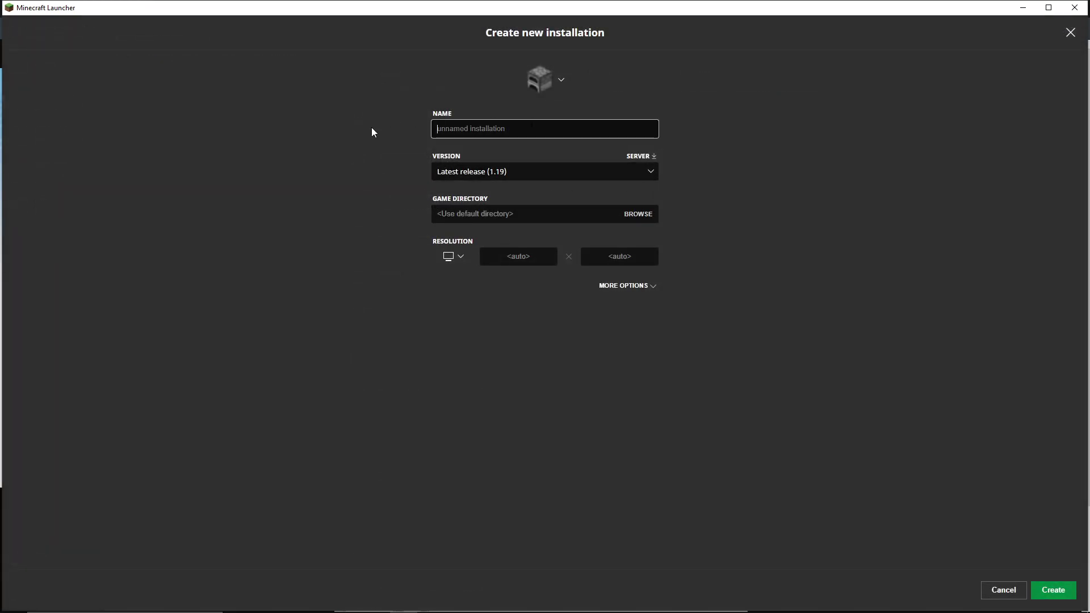
pyautogui.write('fabric')
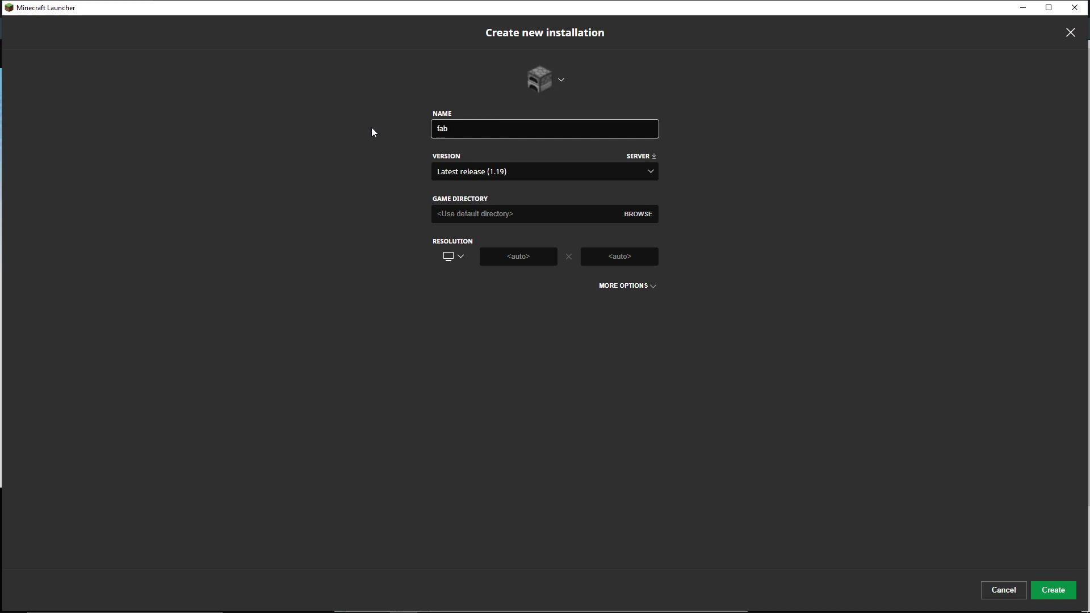
pyautogui.click(554, 85)
pyautogui.scroll(-1, 632, 307)
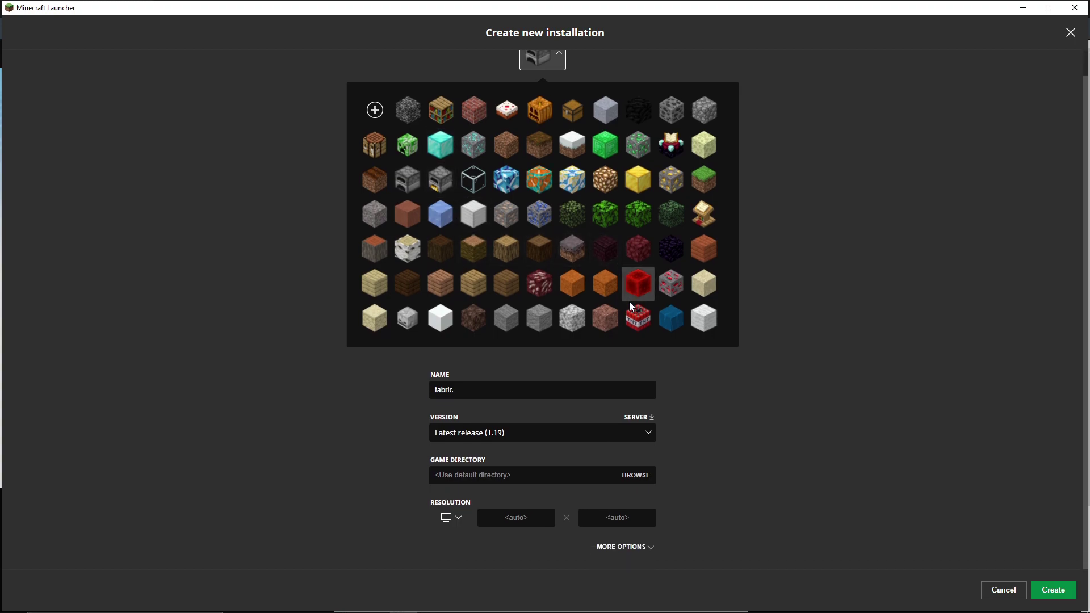
pyautogui.click(638, 284)
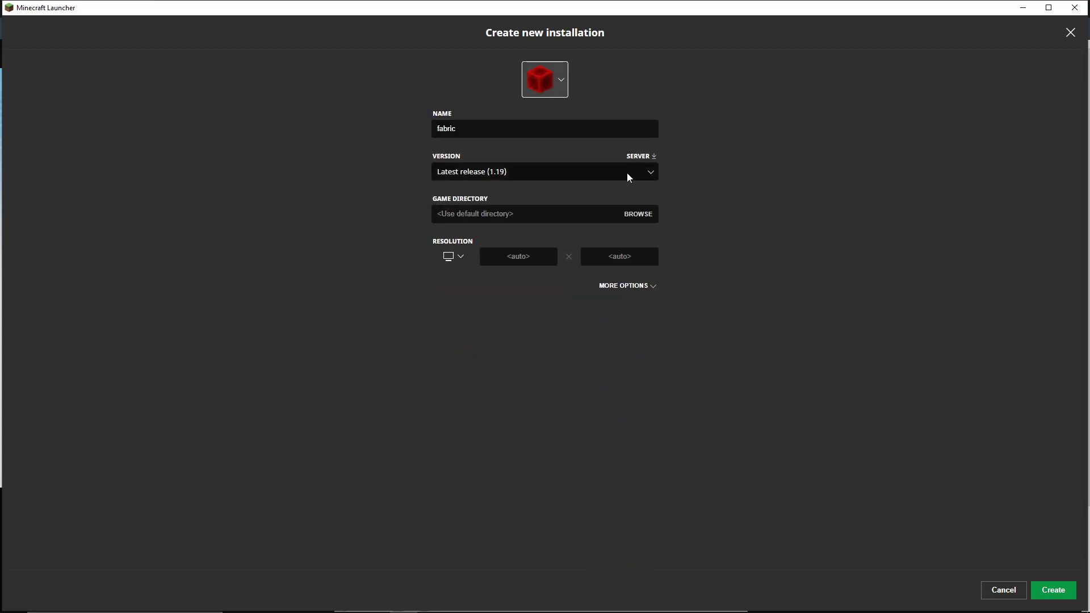
pyautogui.click(626, 176)
pyautogui.scroll(-1, 559, 233)
pyautogui.scroll(-10, 565, 235)
pyautogui.scroll(-2, 564, 232)
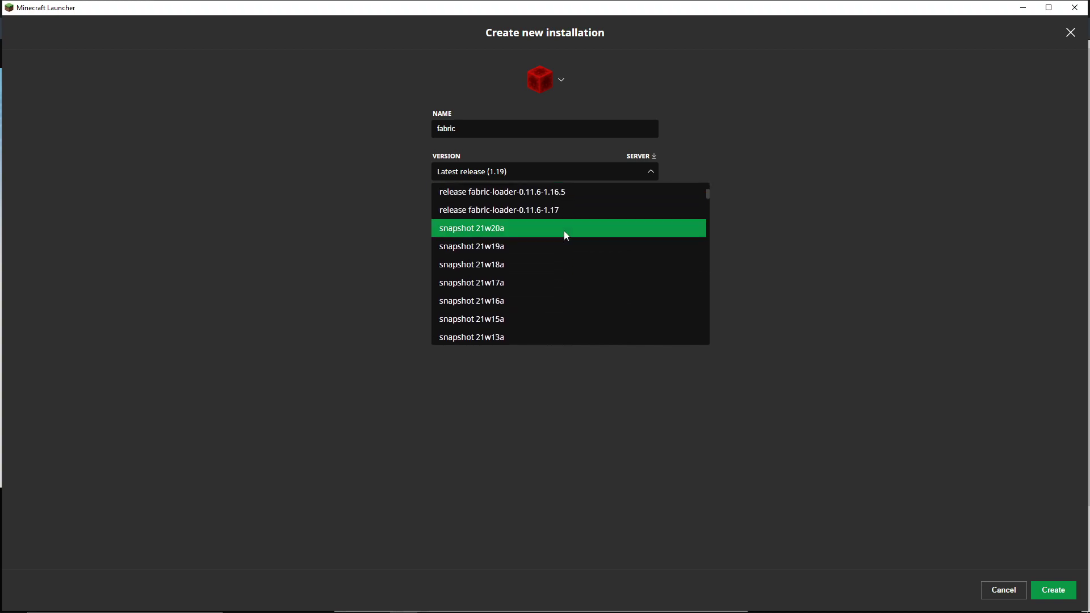
pyautogui.scroll(13, 565, 235)
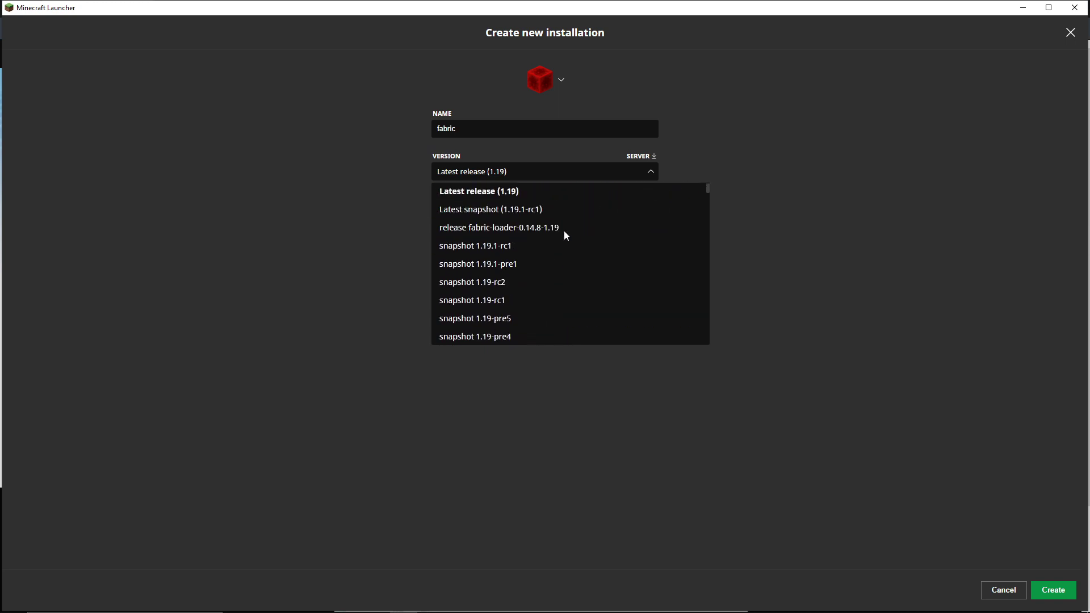
pyautogui.scroll(1, 564, 235)
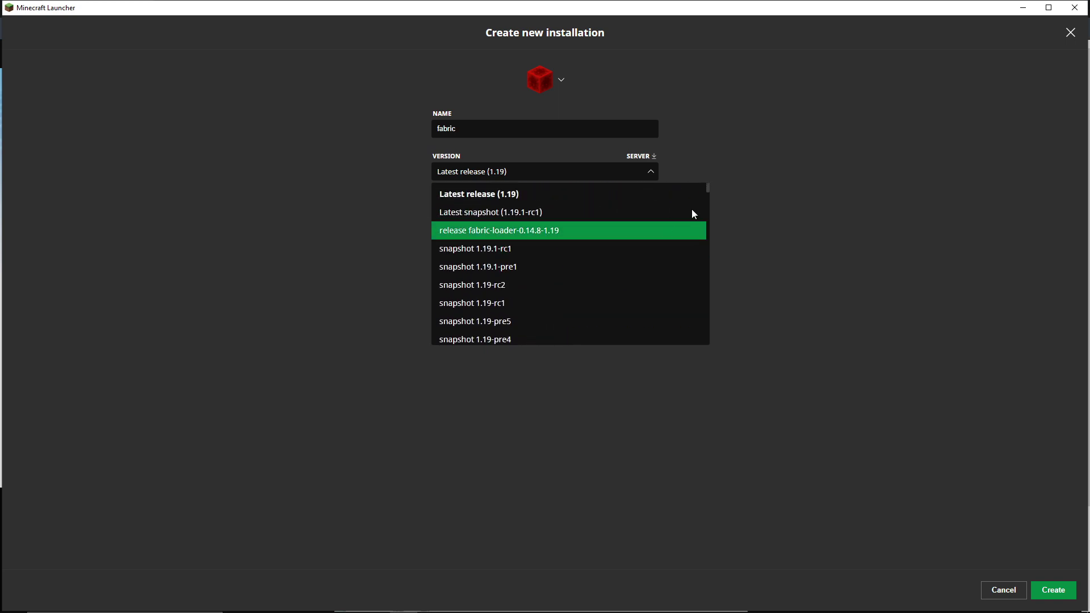
pyautogui.moveTo(710, 188); pyautogui.dragTo(720, 335)
pyautogui.scroll(20, 588, 307)
pyautogui.scroll(15, 571, 277)
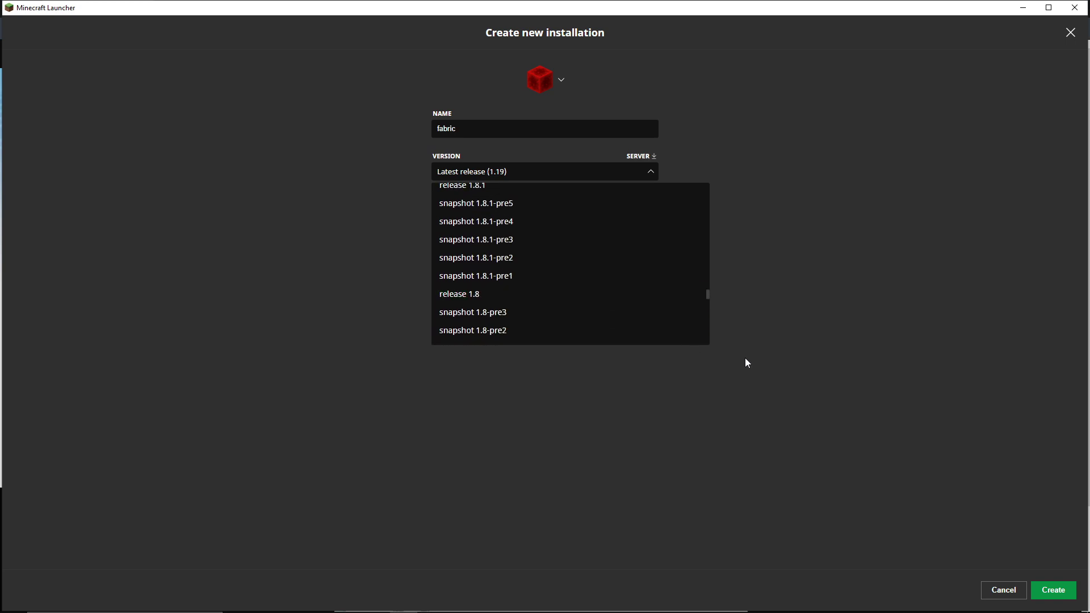
pyautogui.click(836, 335)
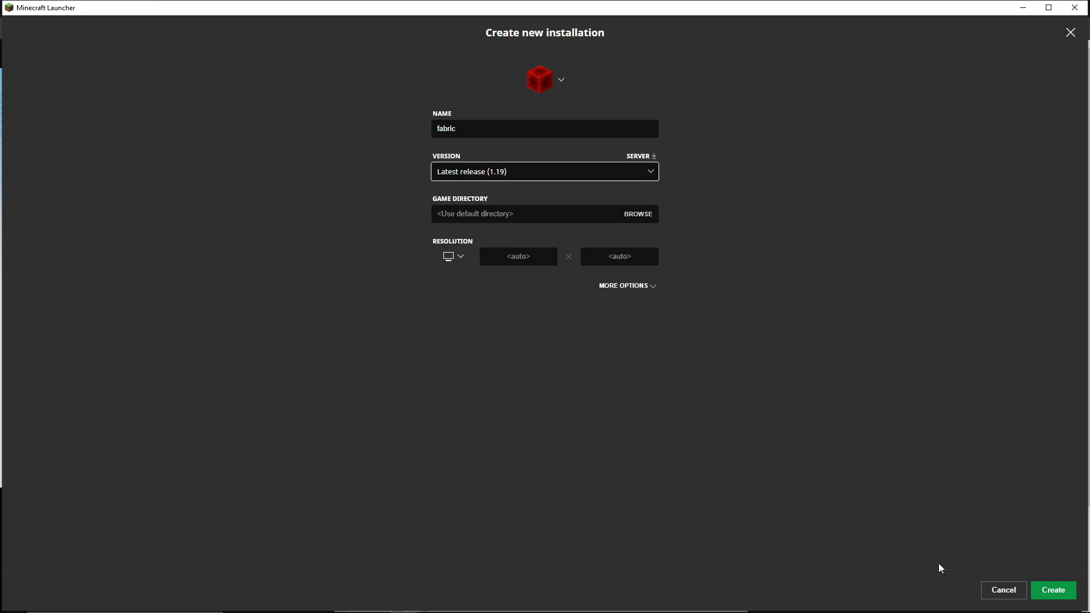
pyautogui.click(1002, 590)
# - Limit the installations list to modded versions and start a new installation using release fabric-loader-0.14.8-1.19
pyautogui.click(727, 89)
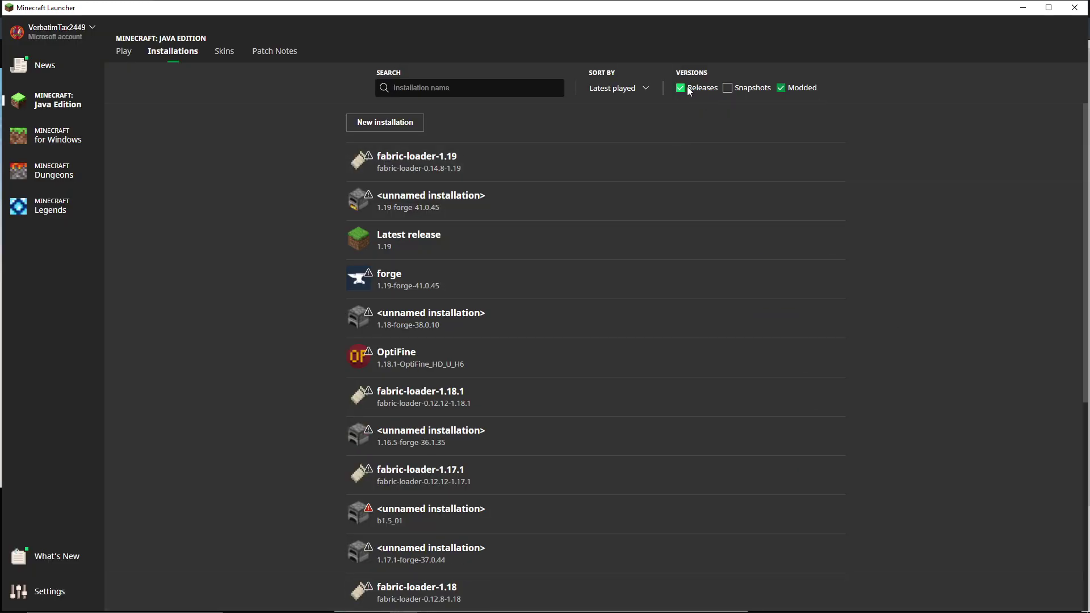
pyautogui.click(681, 88)
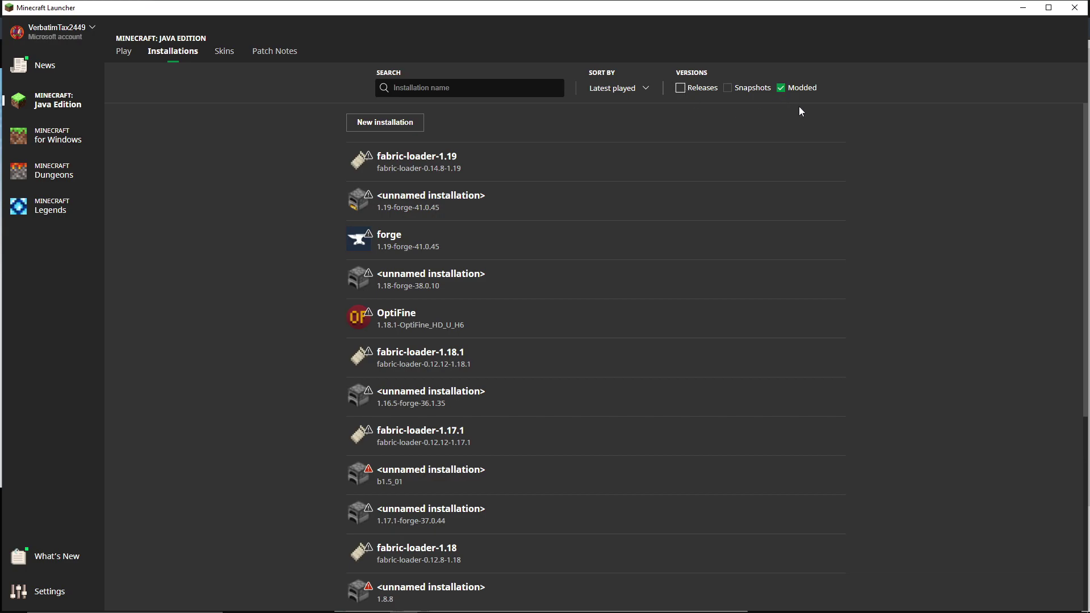
pyautogui.click(392, 123)
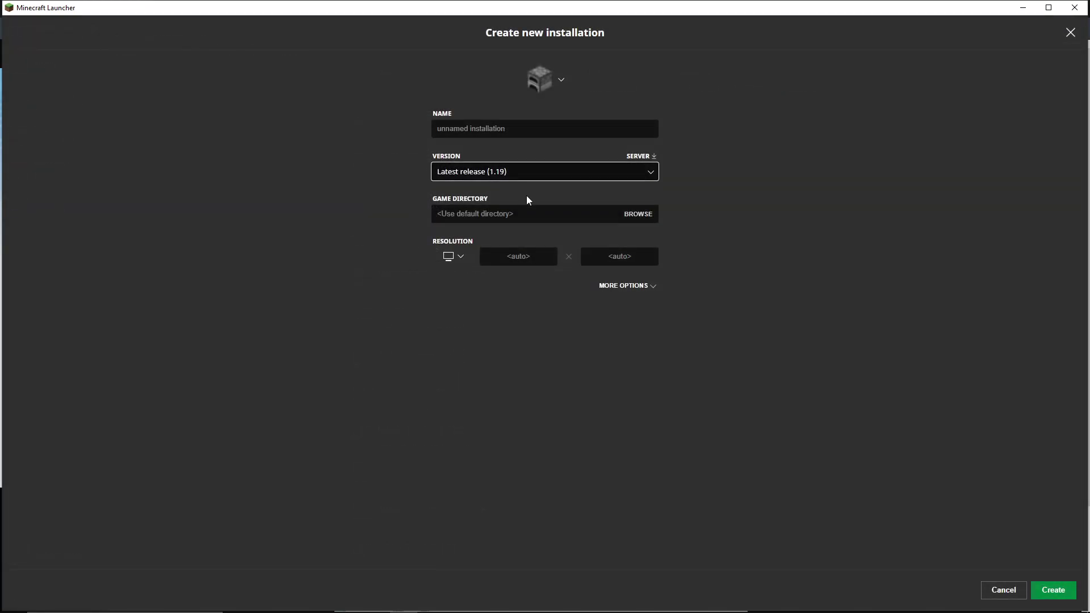
pyautogui.click(514, 177)
pyautogui.scroll(-10, 571, 225)
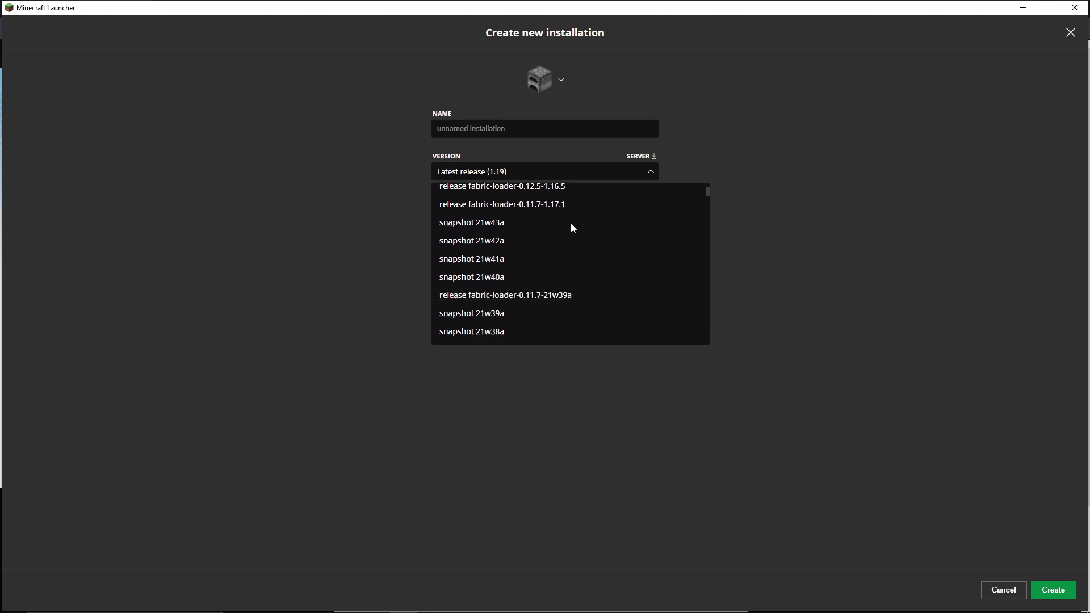
pyautogui.scroll(-3, 571, 223)
pyautogui.scroll(-10, 584, 262)
pyautogui.scroll(5, 585, 262)
pyautogui.scroll(10, 557, 251)
pyautogui.click(557, 231)
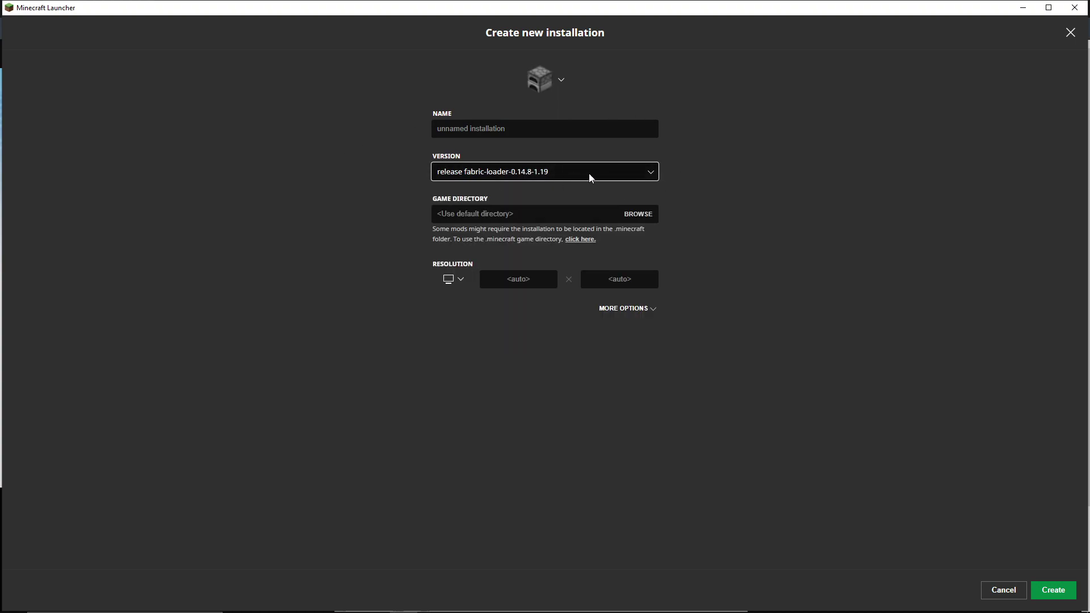
# - Name the new installation fab with the bedrock icon, create it and return to the Play page
pyautogui.click(529, 130)
pyautogui.write('fab')
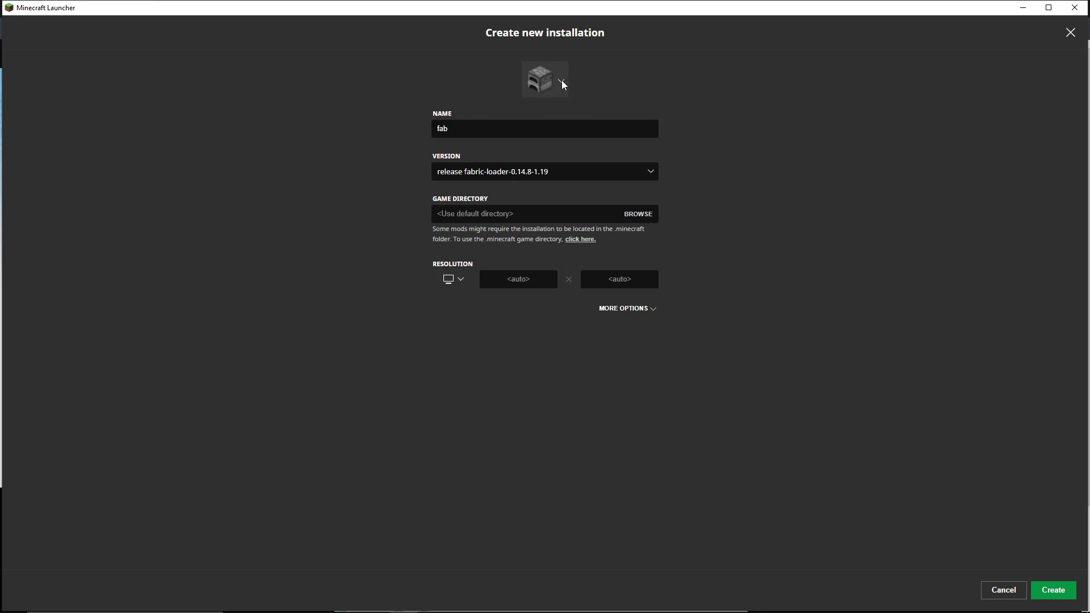
pyautogui.click(560, 80)
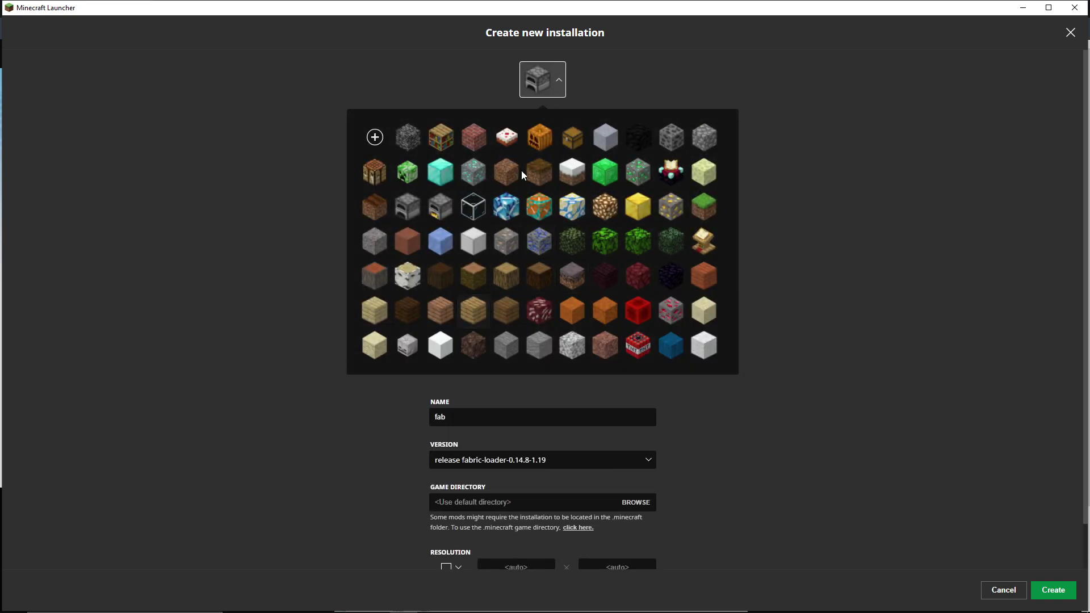
pyautogui.click(406, 138)
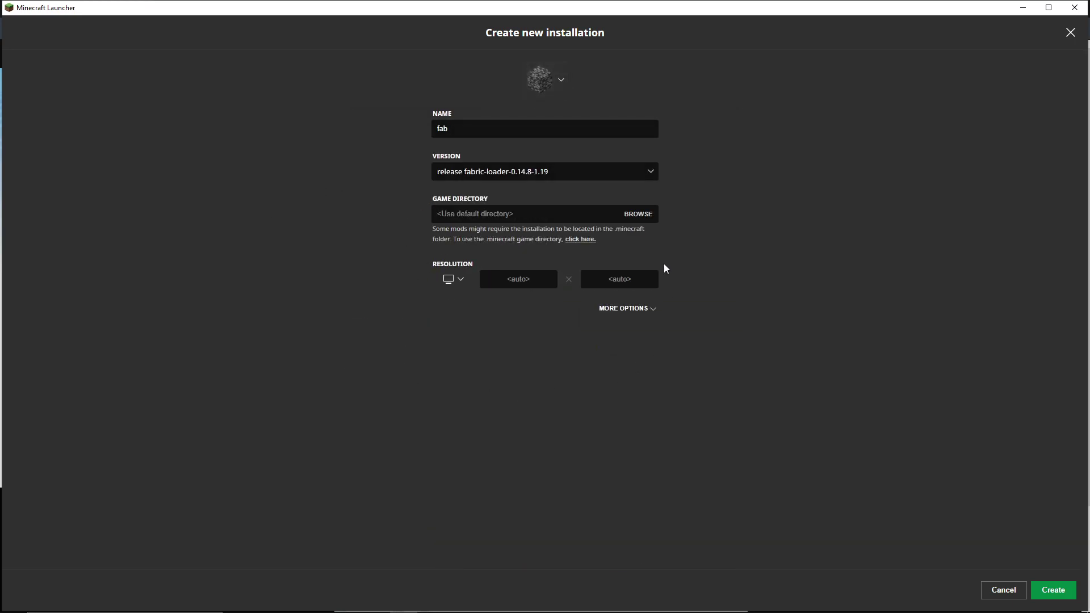
pyautogui.click(1053, 590)
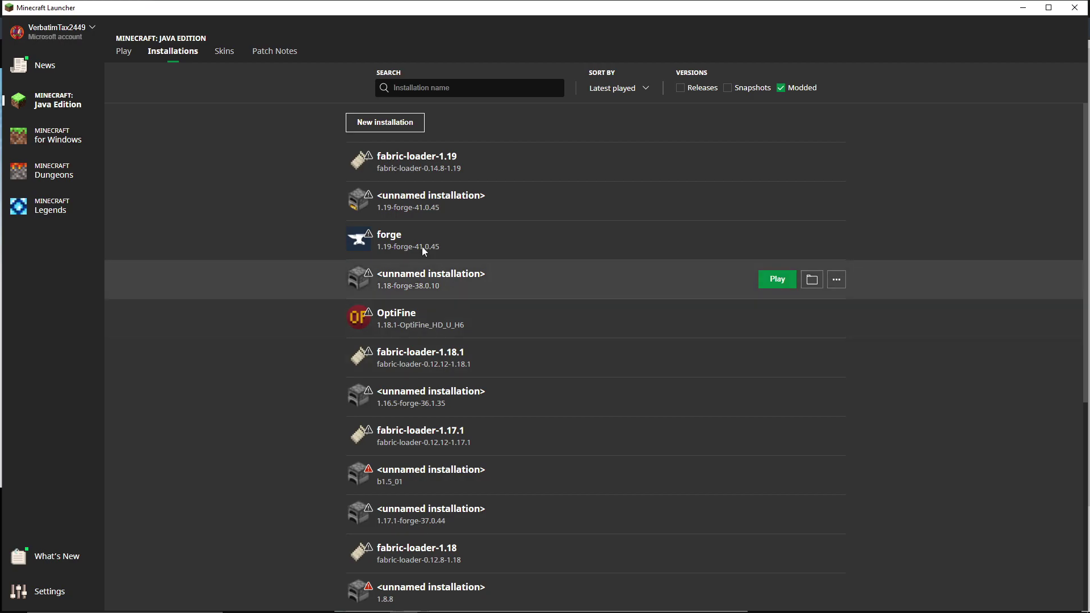
pyautogui.click(123, 51)
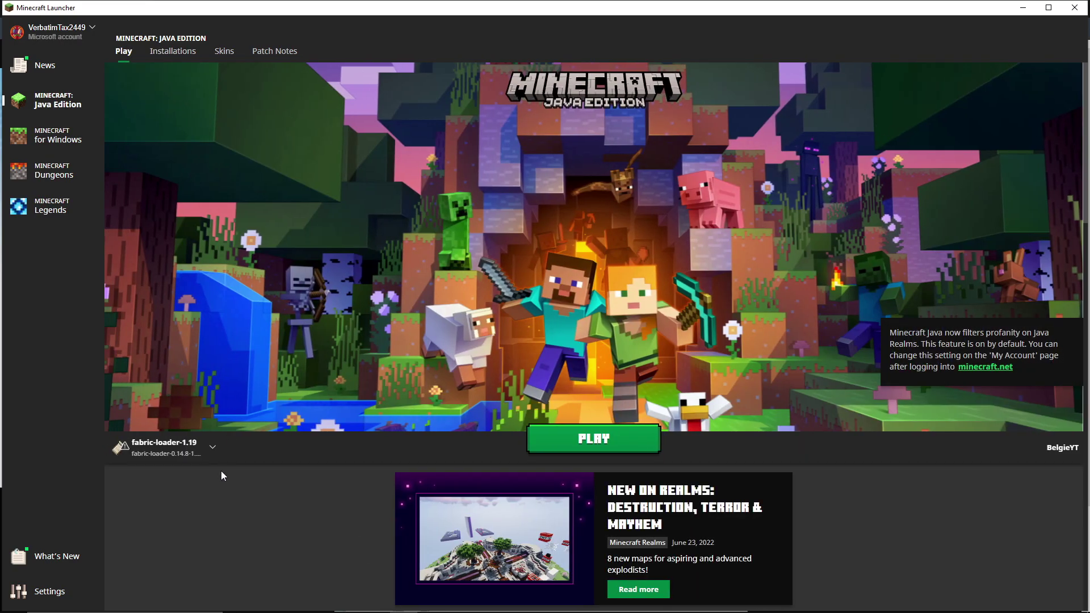
# - Choose the fab installation, based on fabric-loader-0.14.8-1.19, as the Java Edition version to launch
pyautogui.click(215, 446)
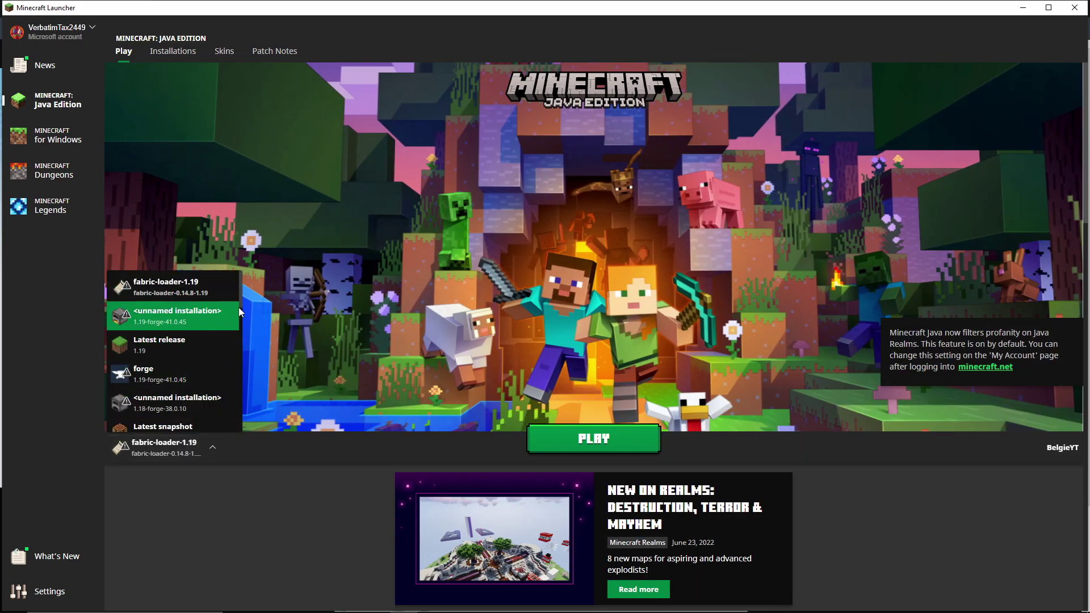
pyautogui.scroll(-1, 233, 315)
pyautogui.scroll(-10, 226, 312)
pyautogui.scroll(-5, 226, 311)
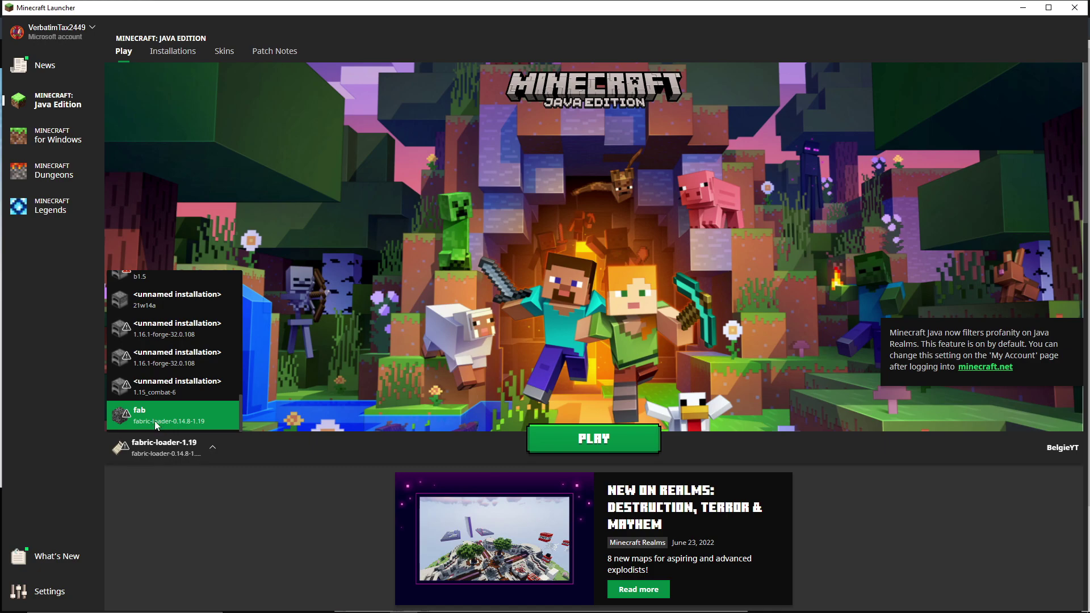
pyautogui.click(149, 417)
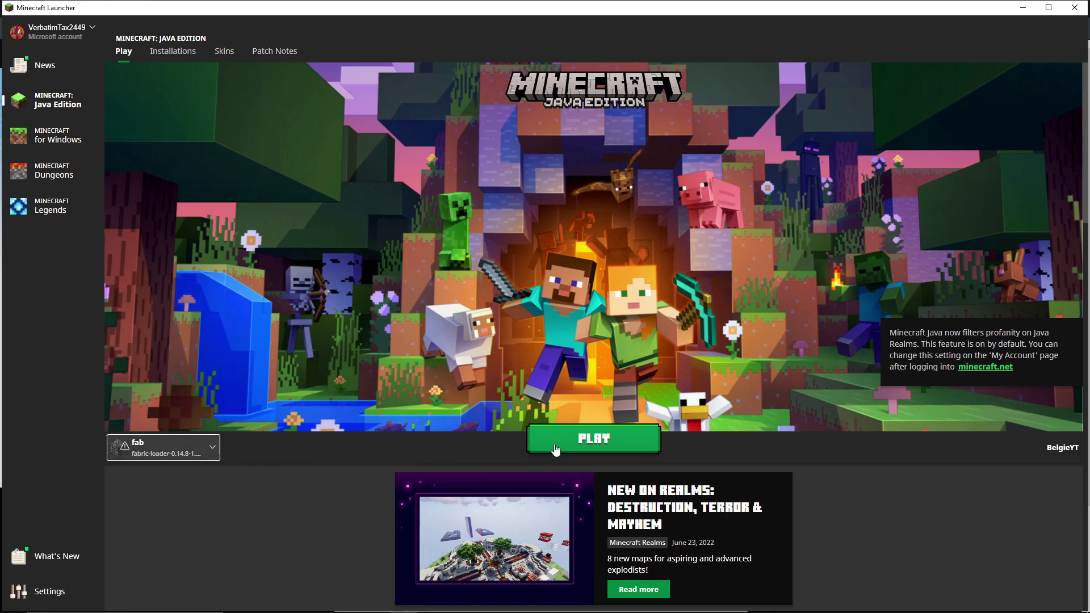
# - Launch the unnamed 1.19-forge-41.0.45 installation and accept the modified-installation warning without suppressing it for future launches
pyautogui.click(603, 438)
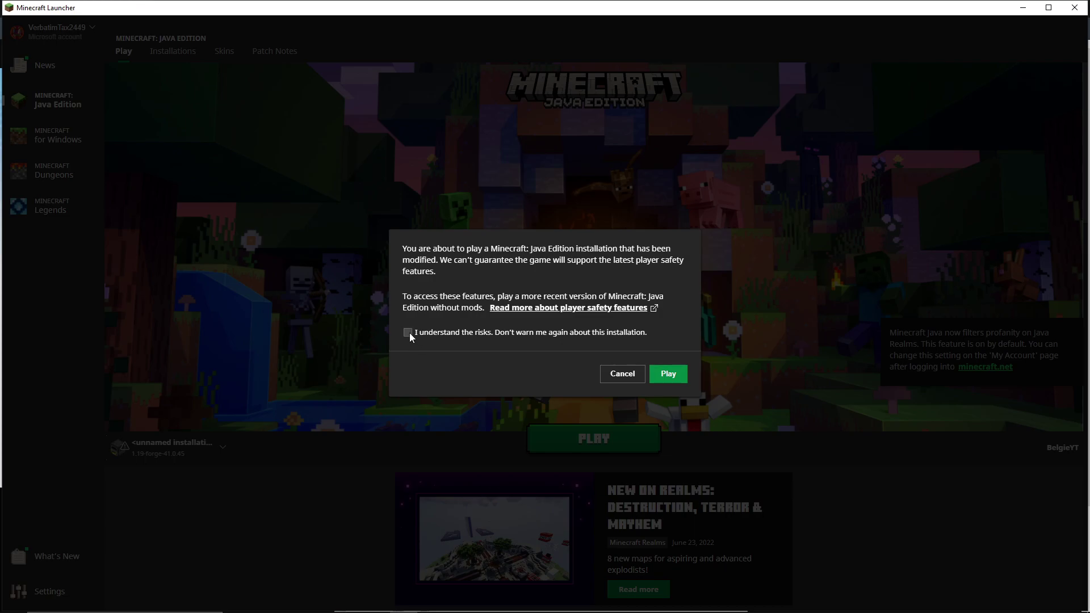
pyautogui.click(680, 373)
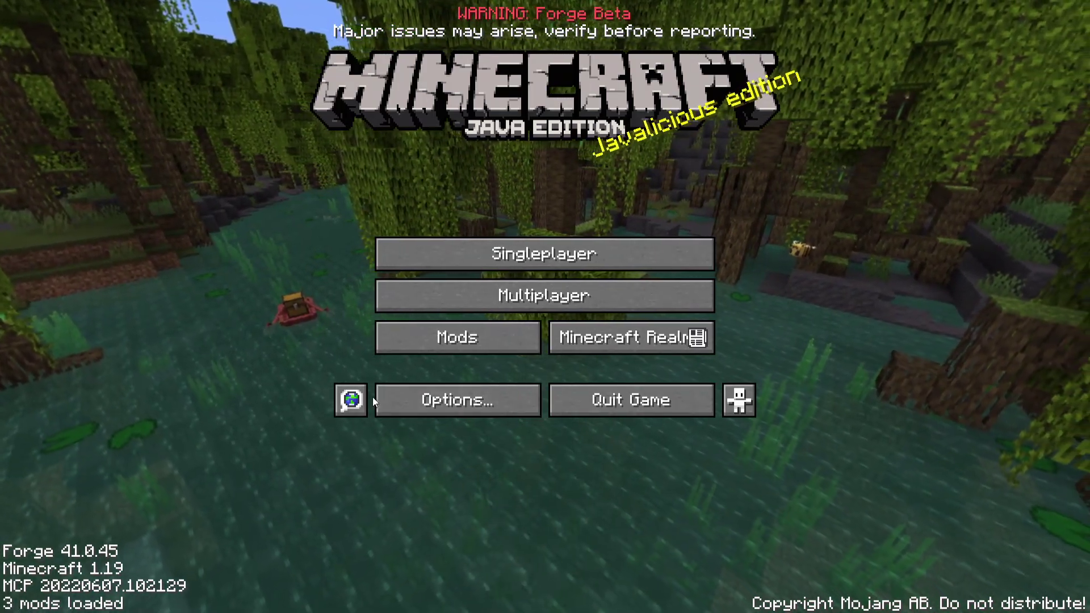
# - Check the details of Minecraft, Forge and No Chat Reports in the game's mod list, then return to the title screen
pyautogui.click(455, 345)
pyautogui.click(97, 99)
pyautogui.click(96, 126)
pyautogui.click(93, 186)
pyautogui.click(70, 87)
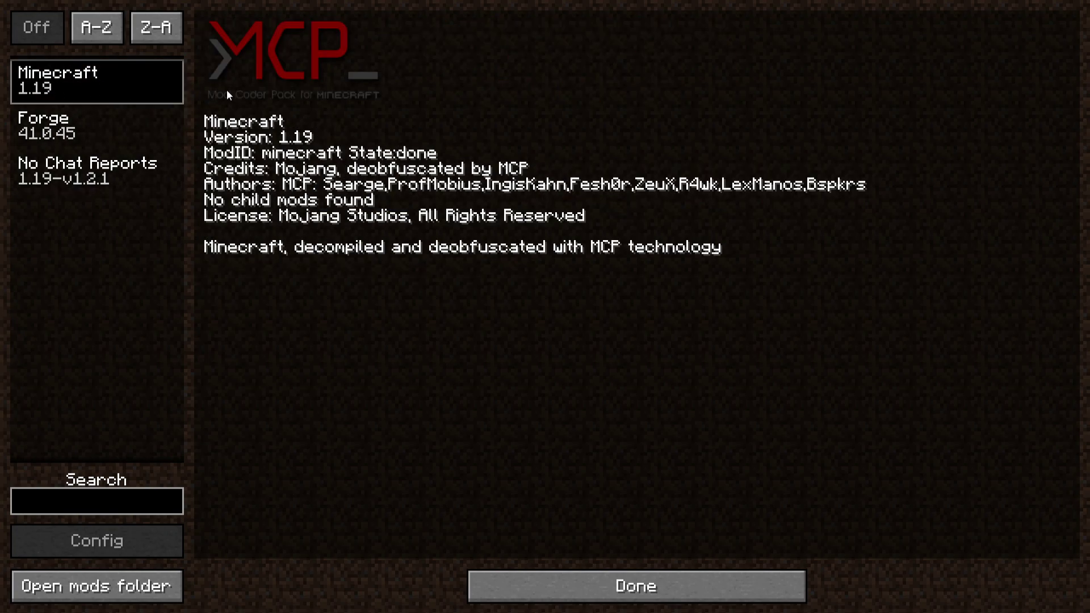
pyautogui.click(85, 138)
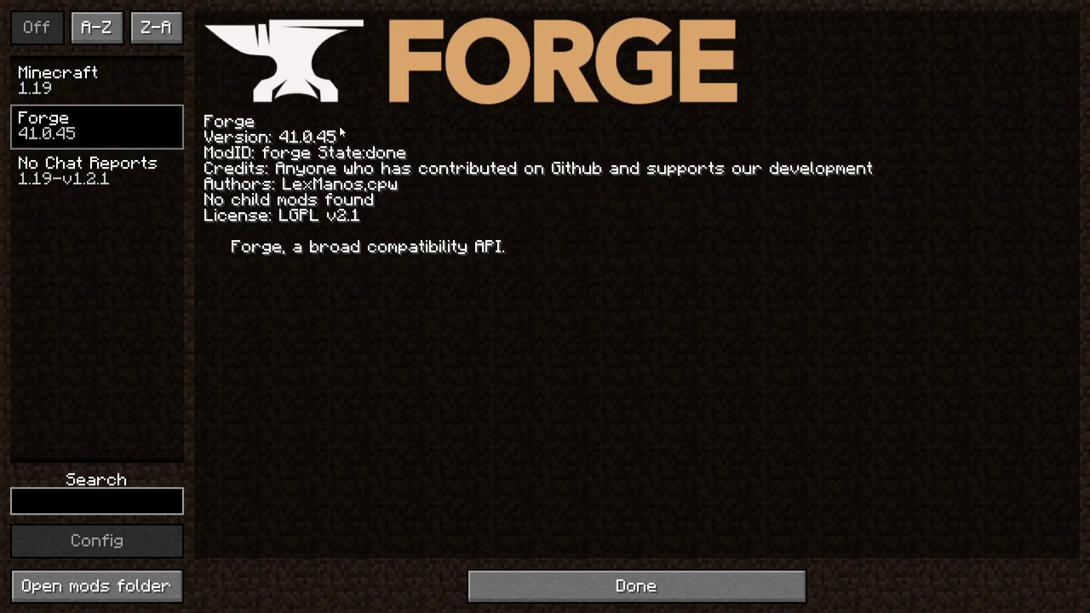
pyautogui.click(51, 180)
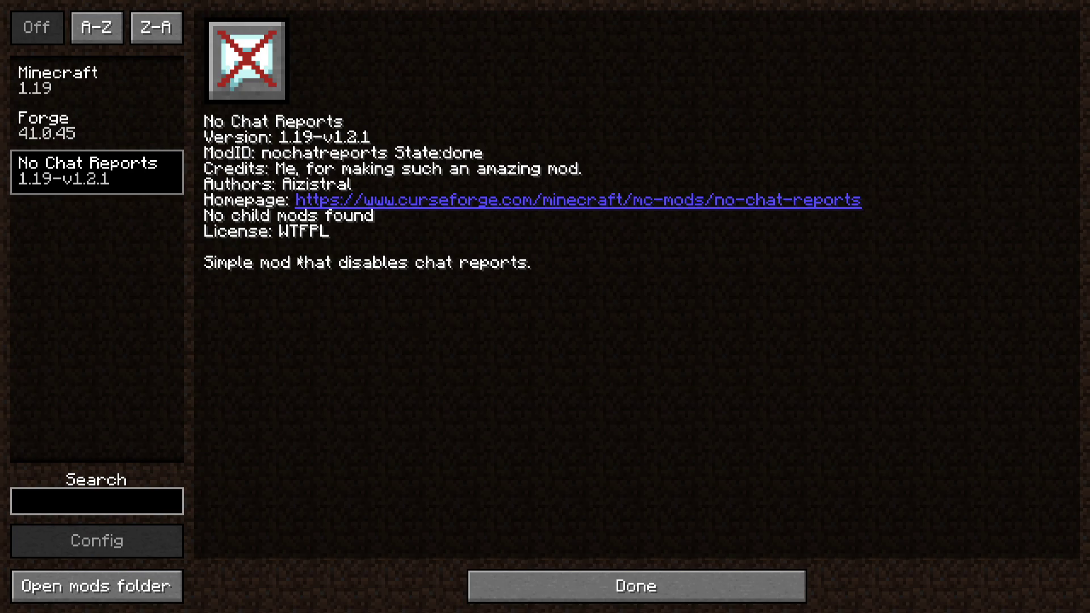
pyautogui.press('Escape')
# - Open the list of singleplayer worlds
pyautogui.click(572, 252)
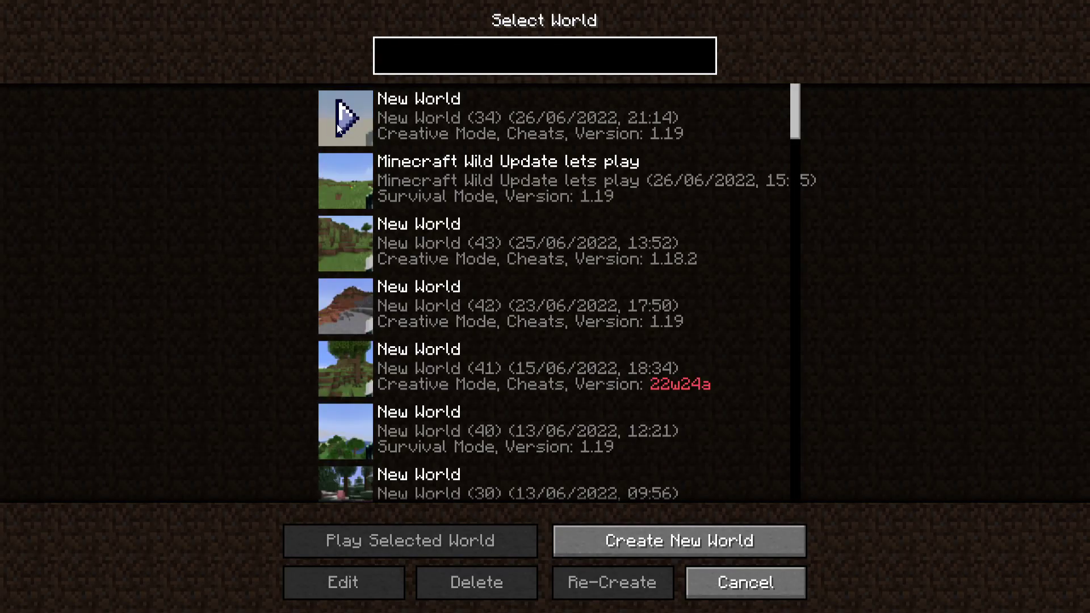